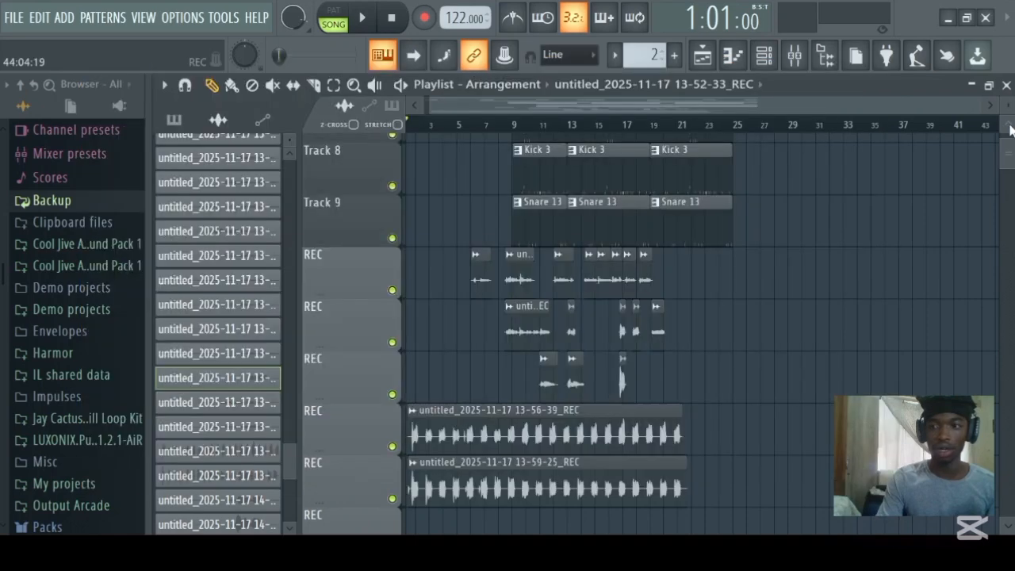
# Solo Track 1 and play it back from the start of the song.
pyautogui.moveTo(1009, 155); pyautogui.dragTo(1008, 143)
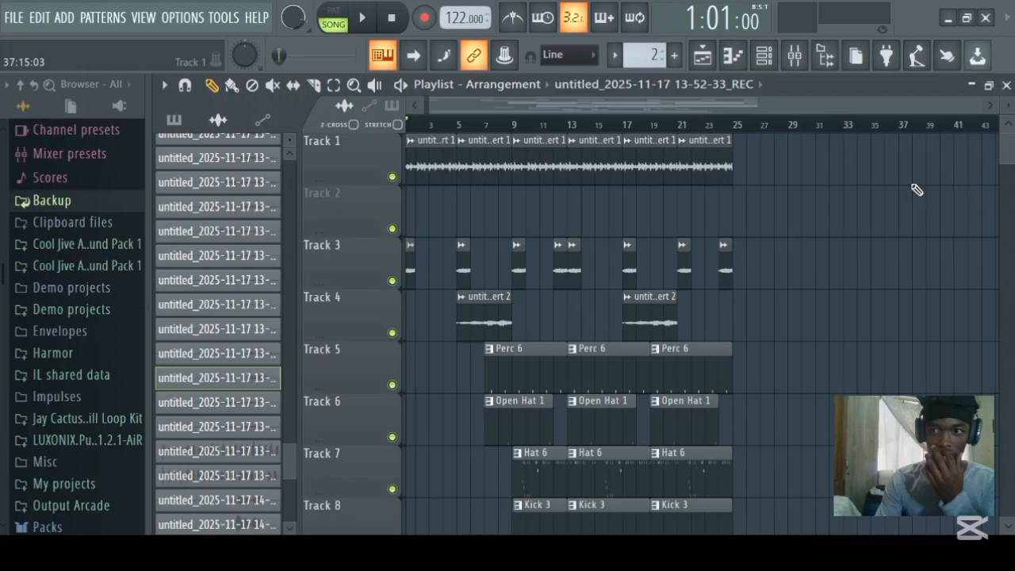
pyautogui.click(966, 17)
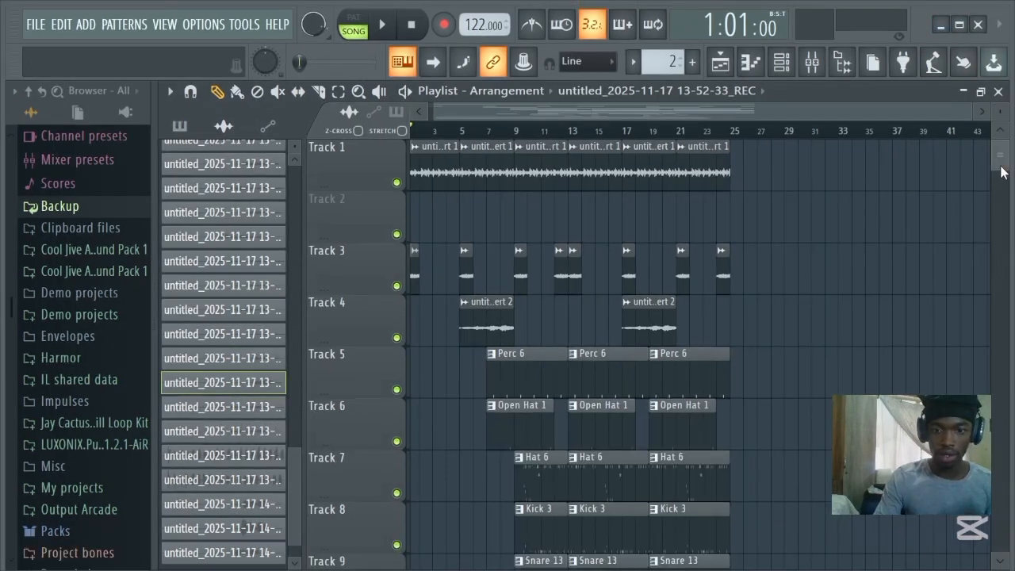
pyautogui.moveTo(1001, 167); pyautogui.dragTo(998, 157)
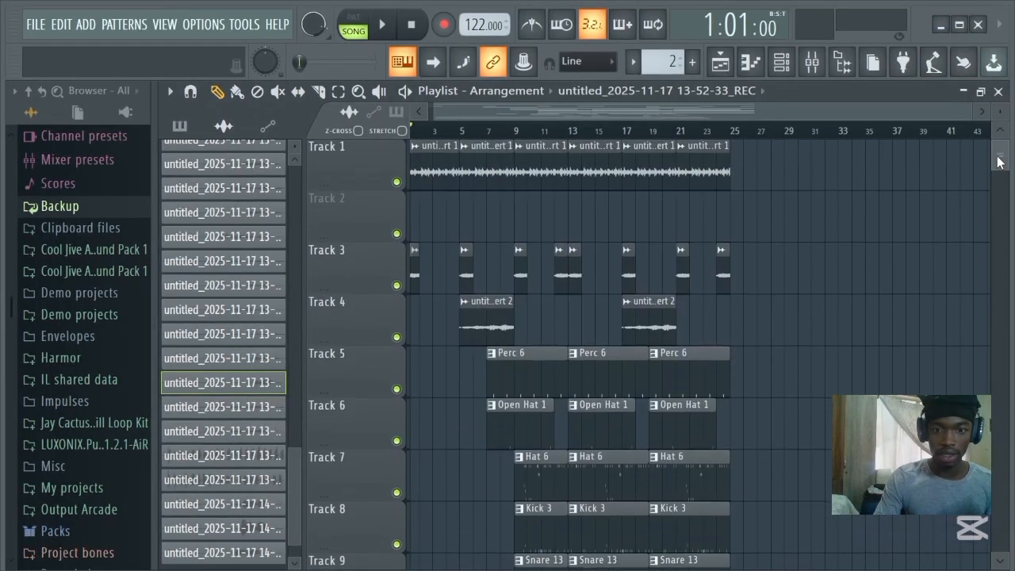
pyautogui.keyDown('ctrl'); pyautogui.click(396, 184); pyautogui.keyUp('ctrl')
pyautogui.press('space')
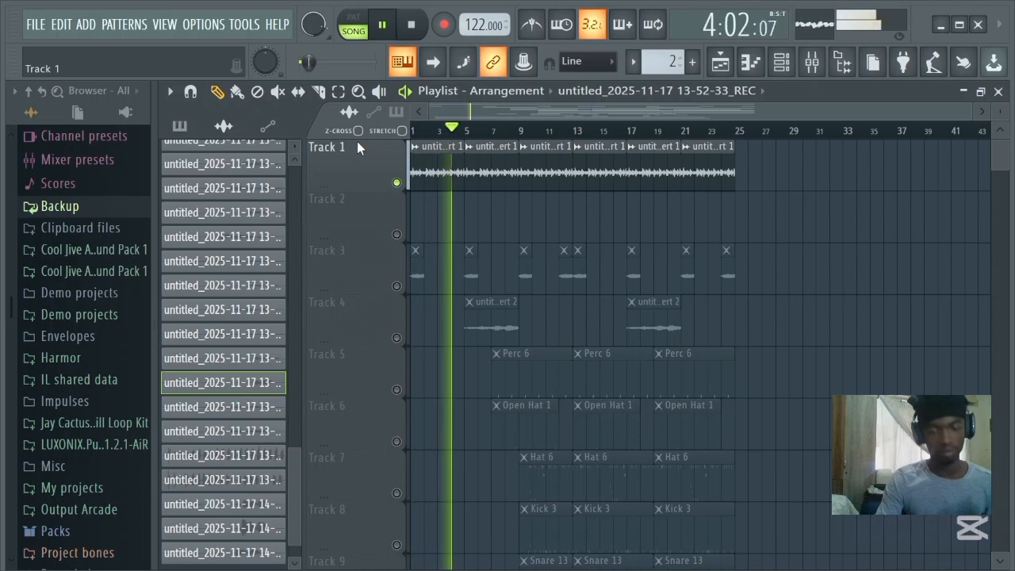
pyautogui.press('space')
# Play Track 3 on its own from the start of the song, with Track 1 muted.
pyautogui.click(397, 287)
pyautogui.click(396, 182)
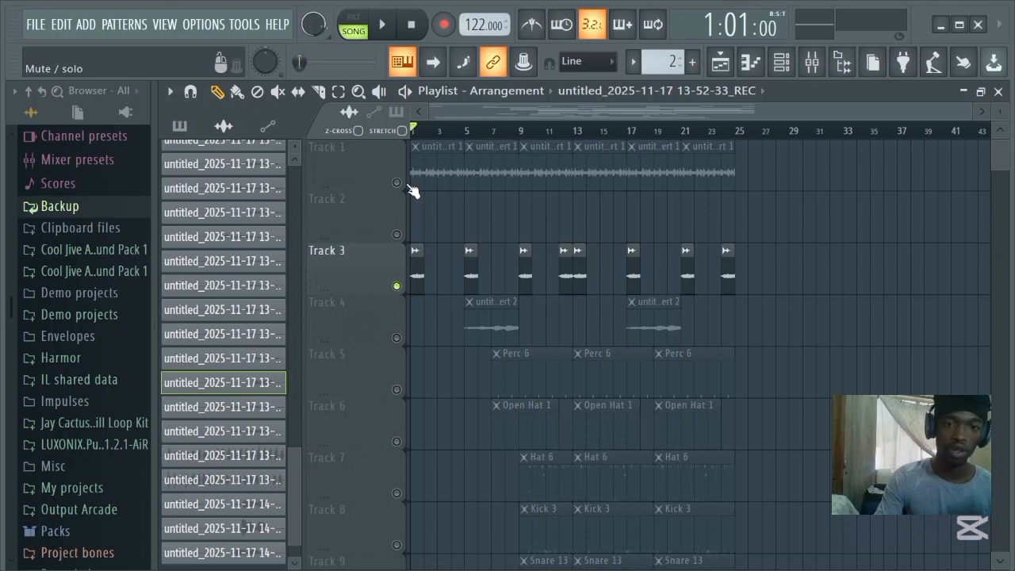
pyautogui.press('space')
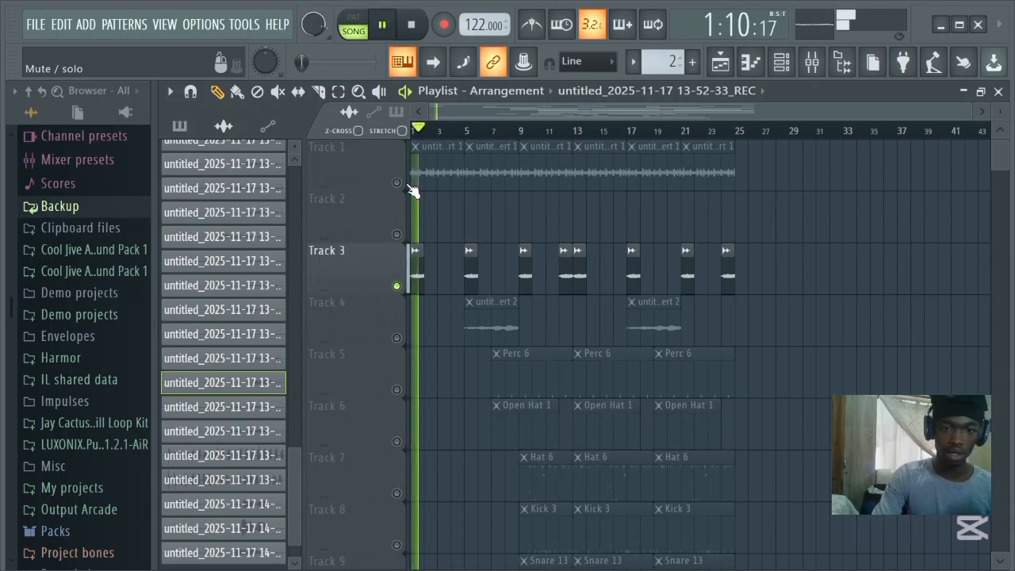
pyautogui.press('space')
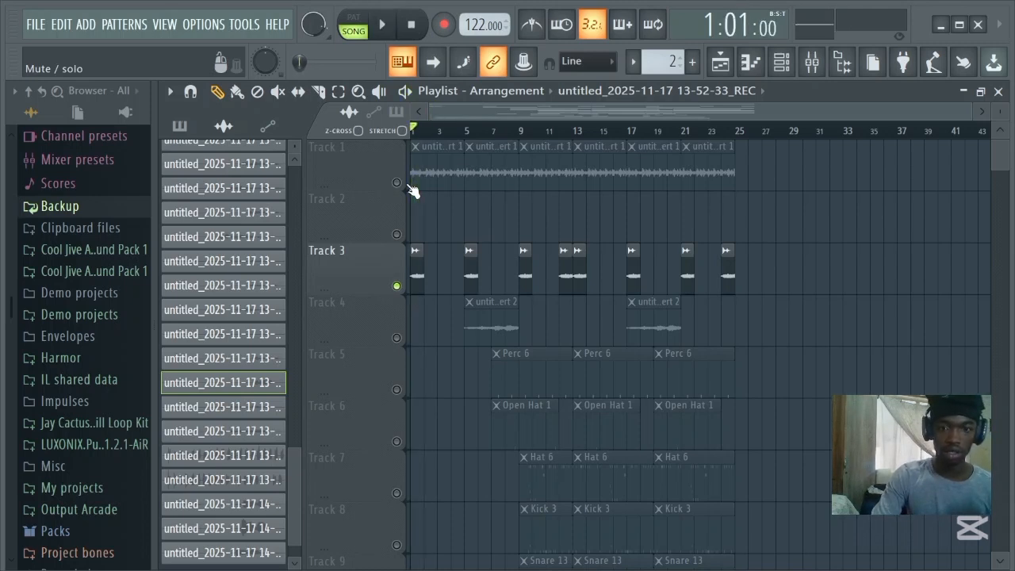
# Play Track 4 on its own from bar 5, with Track 3 muted.
pyautogui.click(397, 338)
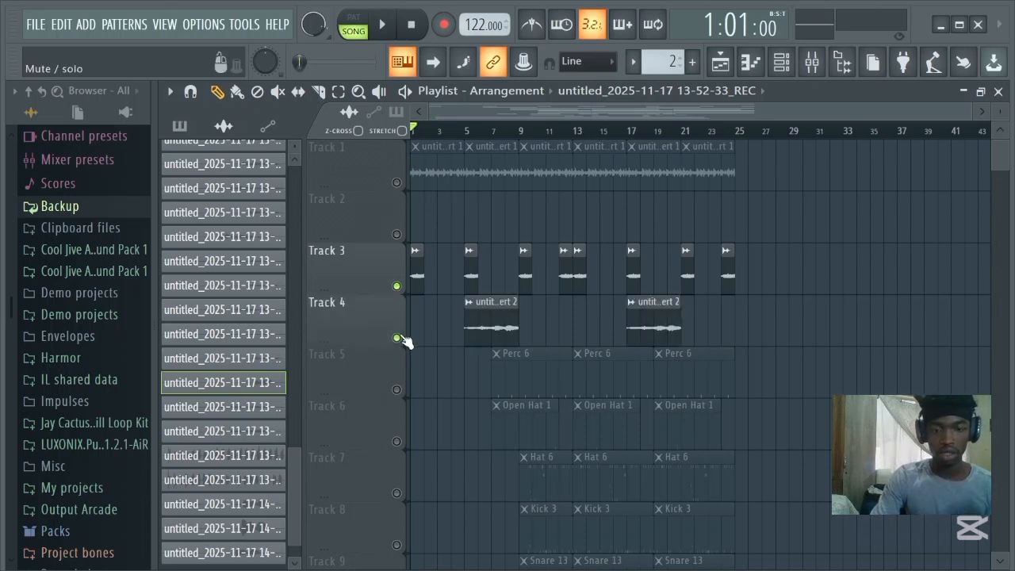
pyautogui.click(397, 287)
pyautogui.click(470, 131)
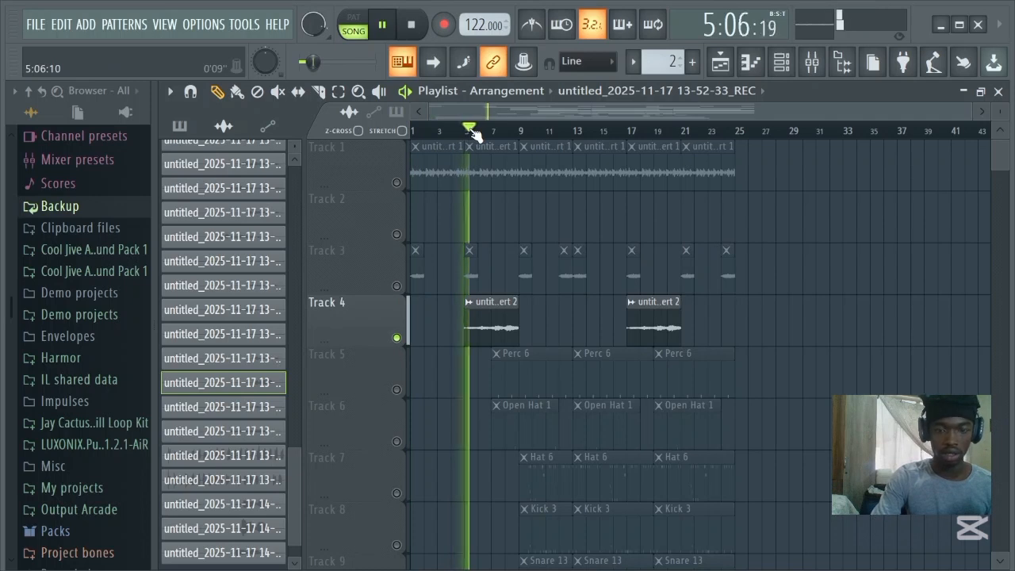
pyautogui.press('space')
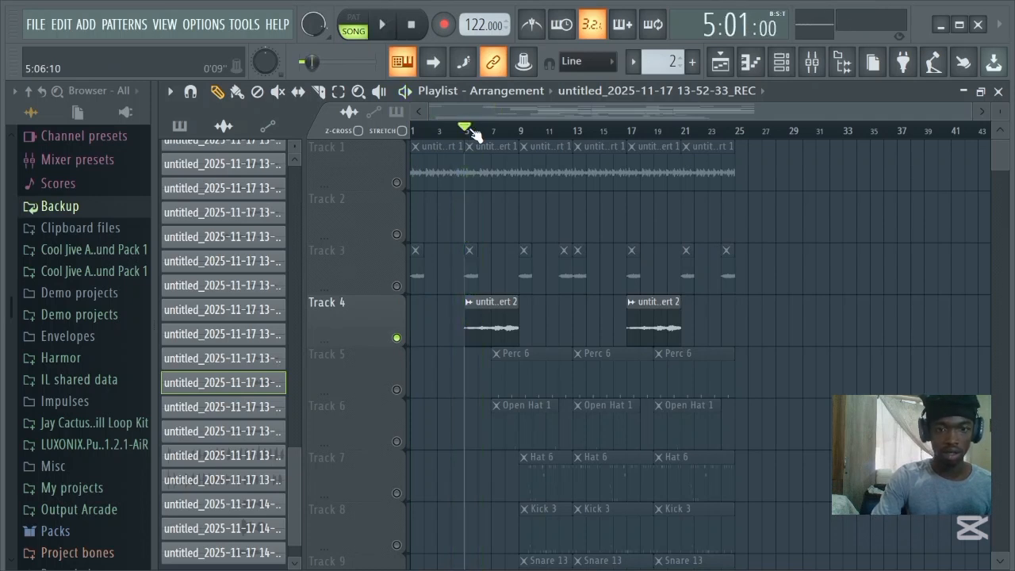
# Mute Track 4 and play the Perc 6 pattern on Track 5 alone from bar 8.
pyautogui.click(396, 338)
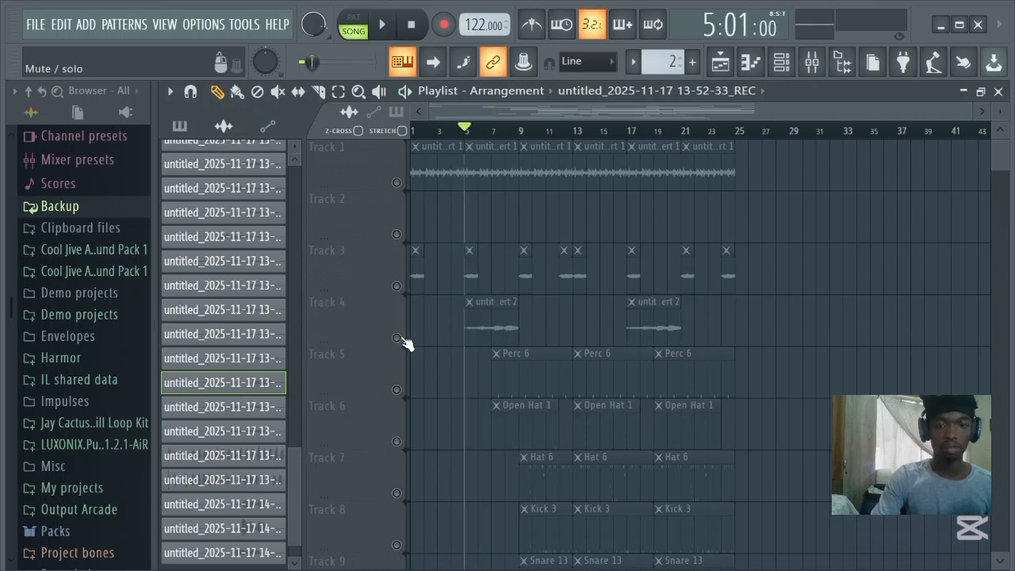
pyautogui.click(396, 389)
pyautogui.click(511, 130)
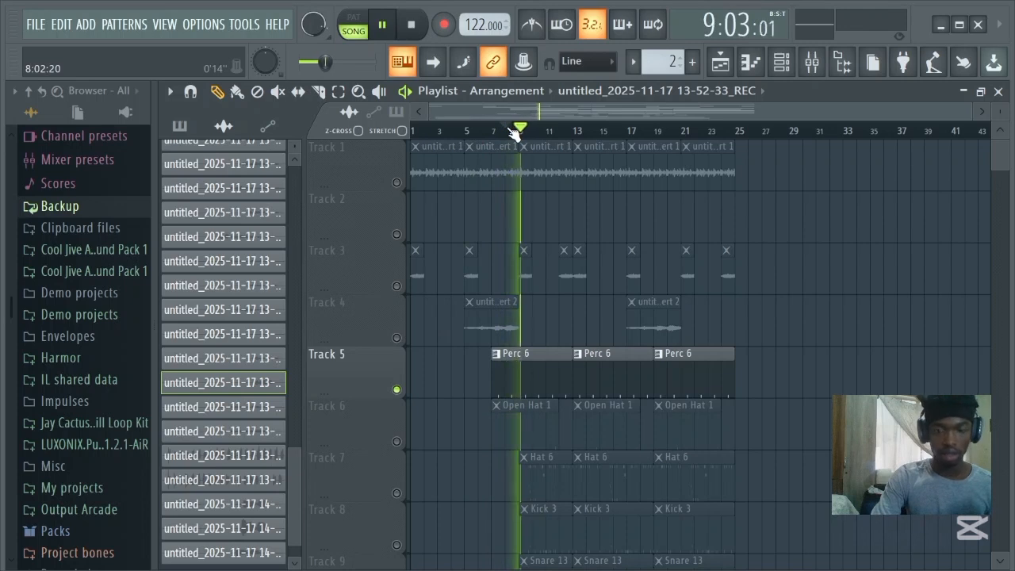
pyautogui.press('space')
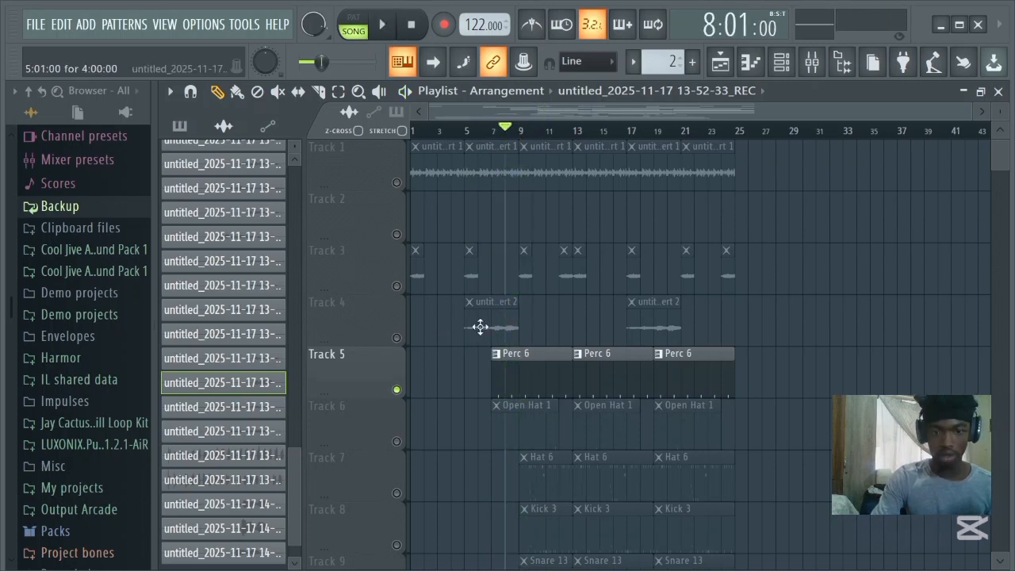
# Play the Open Hat 1 pattern on Track 6 together with Perc 6 and mute Track 6 again.
pyautogui.click(396, 441)
pyautogui.press('space')
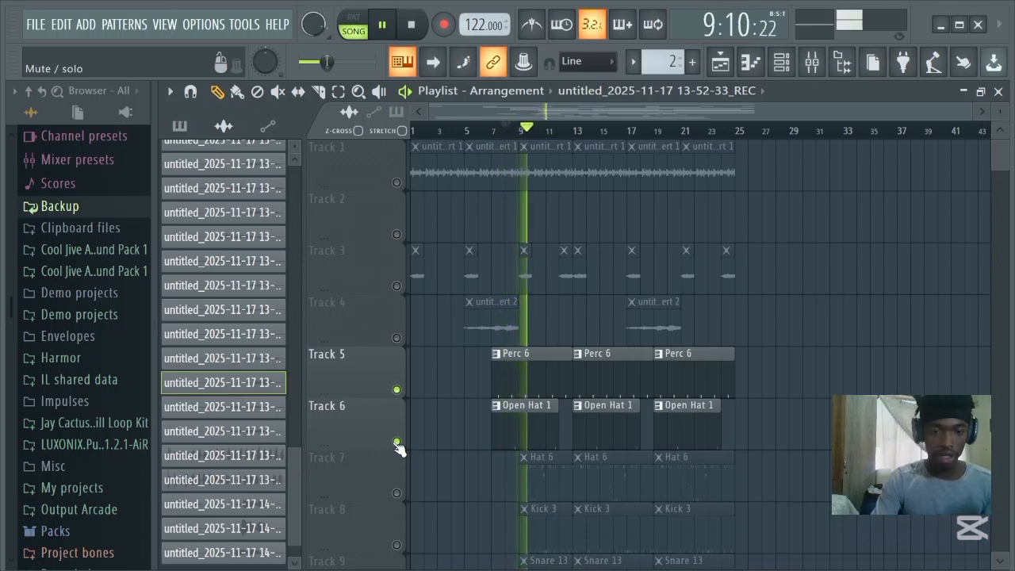
pyautogui.click(396, 441)
# Listen to the Hat 6 pattern on Track 7 alone, with the Perc 6 track muted.
pyautogui.click(396, 492)
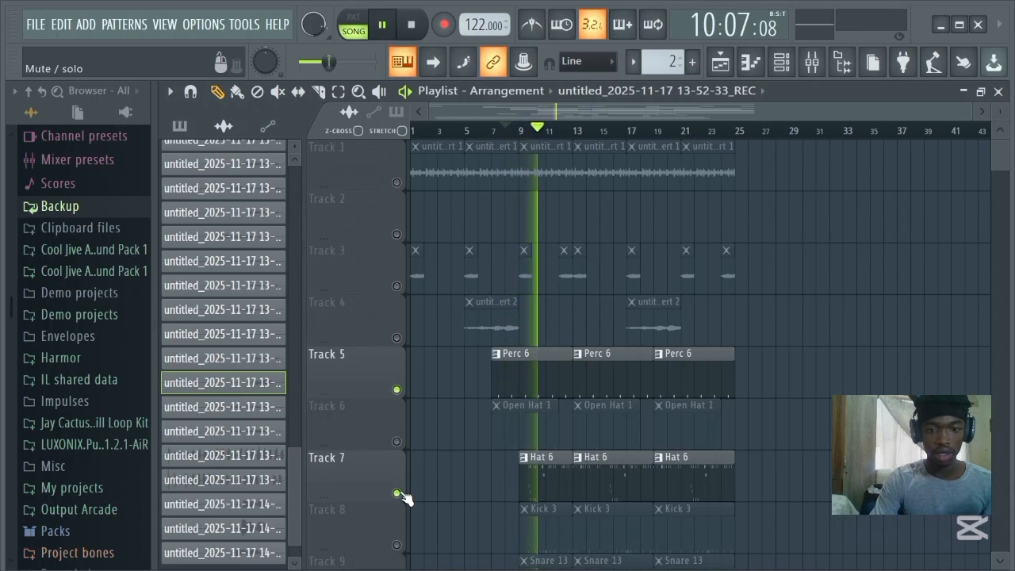
pyautogui.click(397, 390)
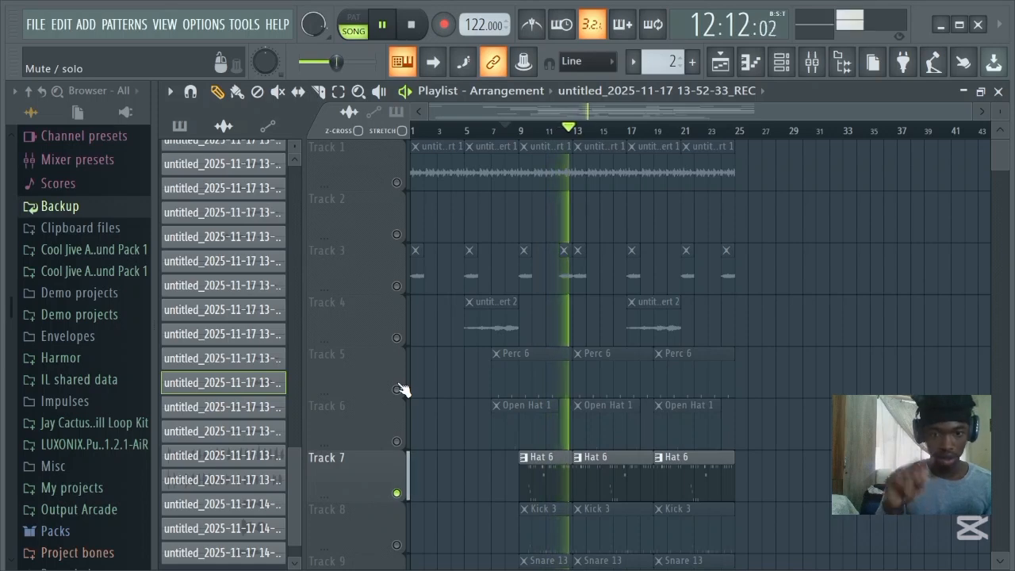
pyautogui.press('space')
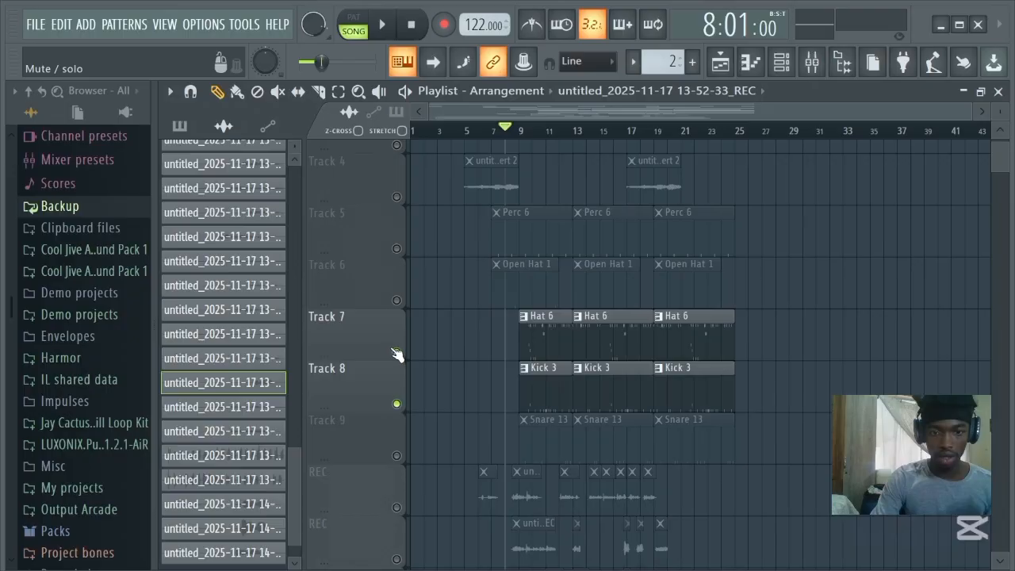
# Mute the Hat 6 track and play the Kick 3 pattern on Track 8 alone from bar 8.
pyautogui.click(396, 353)
pyautogui.press('space')
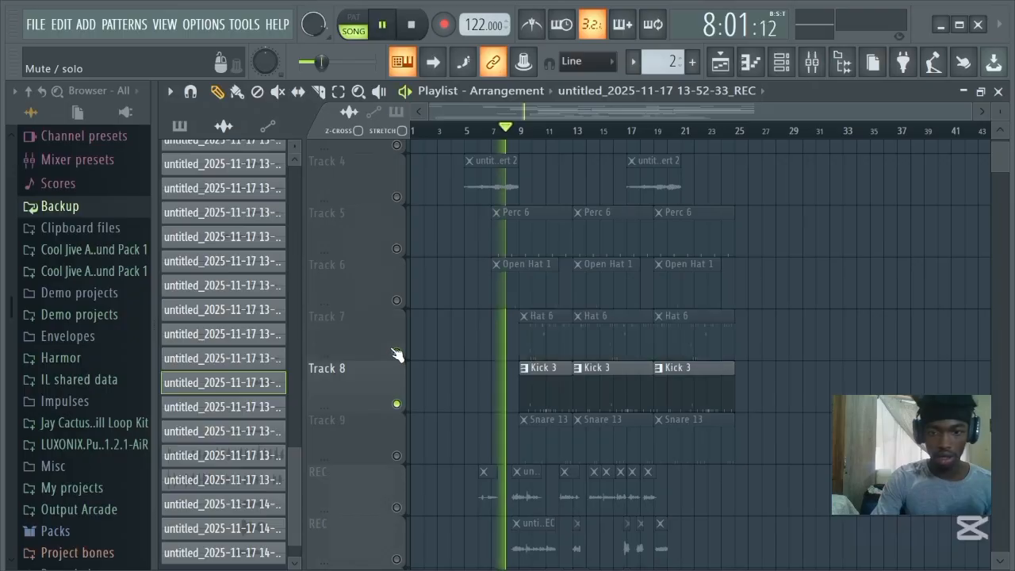
pyautogui.click(397, 404)
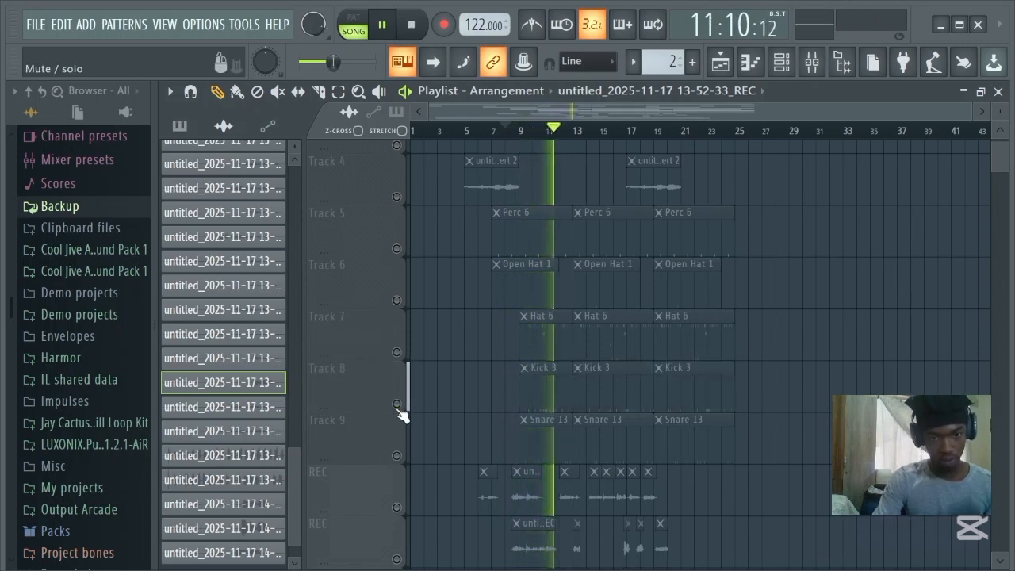
# Listen to the Snare 13 pattern on Track 9 alone and to all instrument tracks together from bar 8.
pyautogui.click(396, 455)
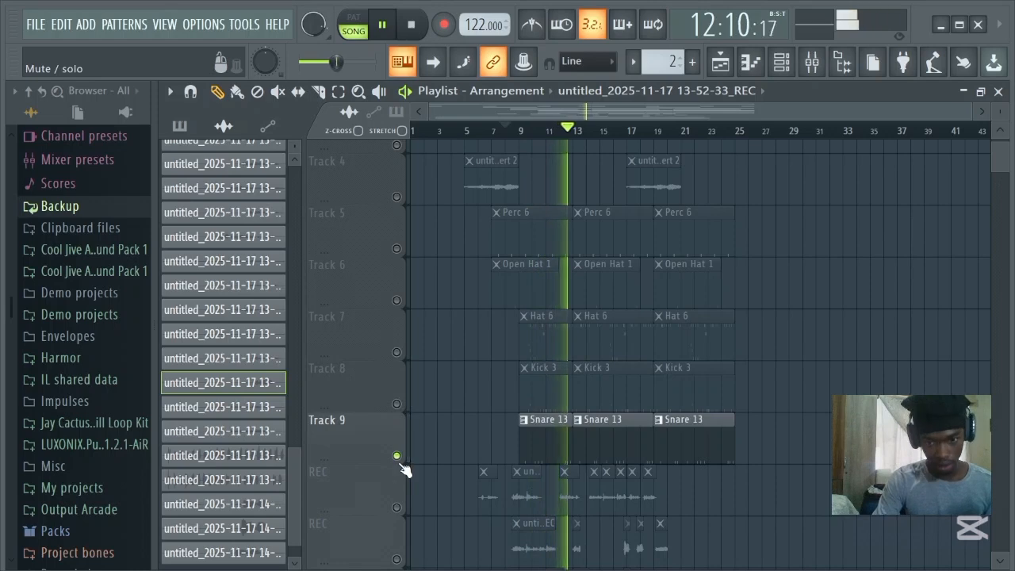
pyautogui.scroll(-4, 478, 301)
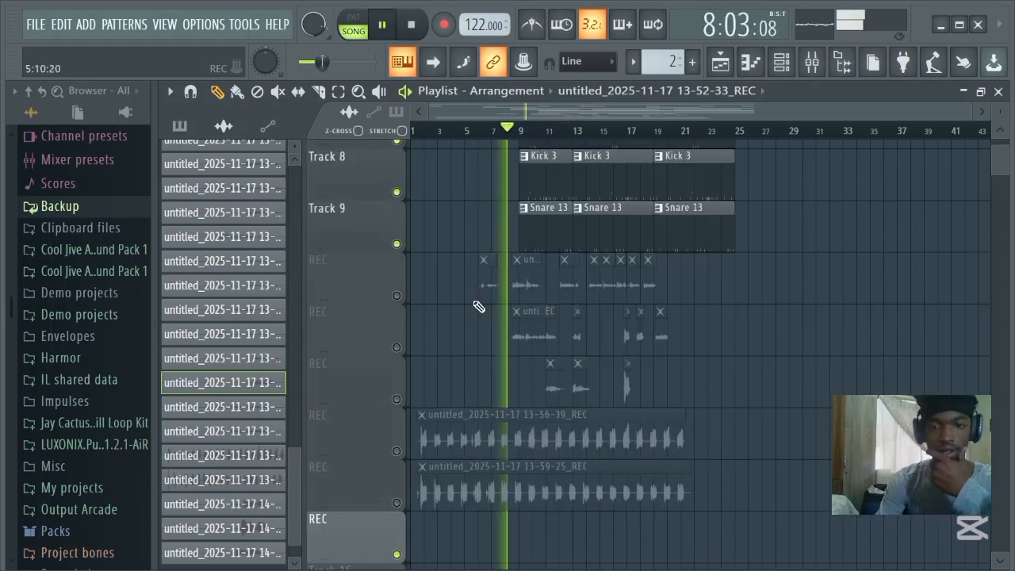
pyautogui.scroll(2, 1000, 159)
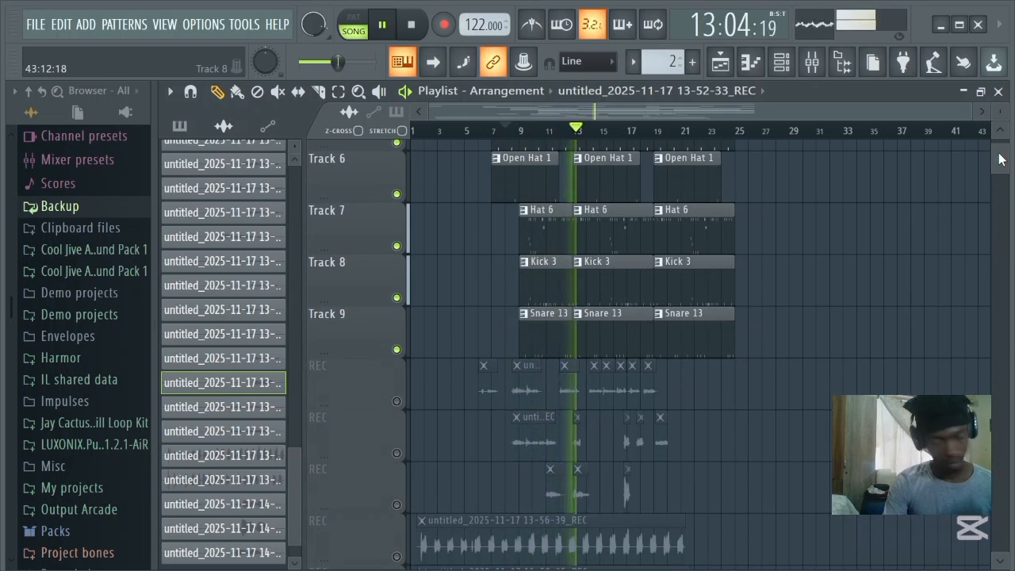
# Solo the first REC vocal track below Track 9 and play it from bar 6.
pyautogui.click(400, 348)
pyautogui.press('space')
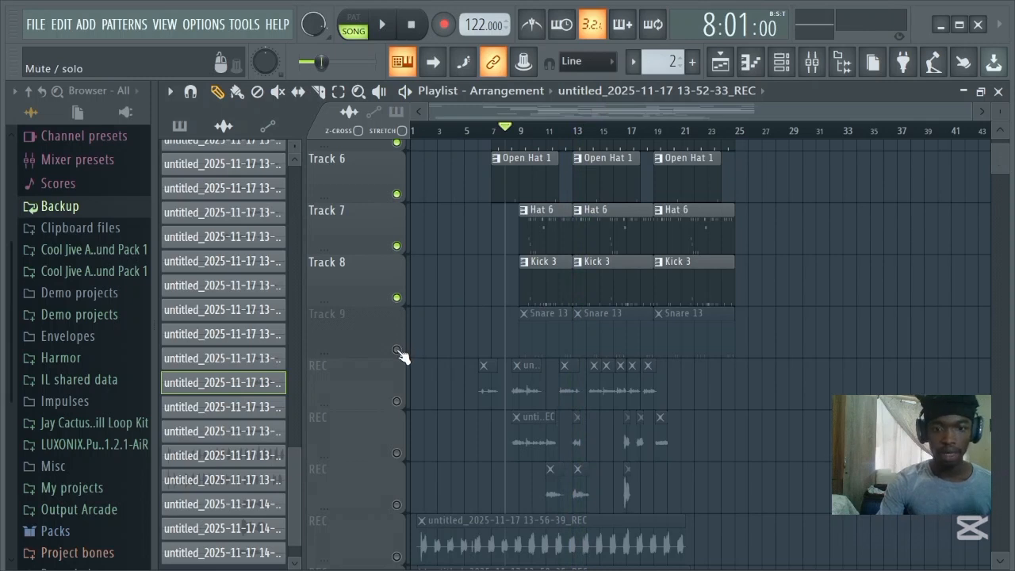
pyautogui.click(397, 349)
pyautogui.click(397, 401)
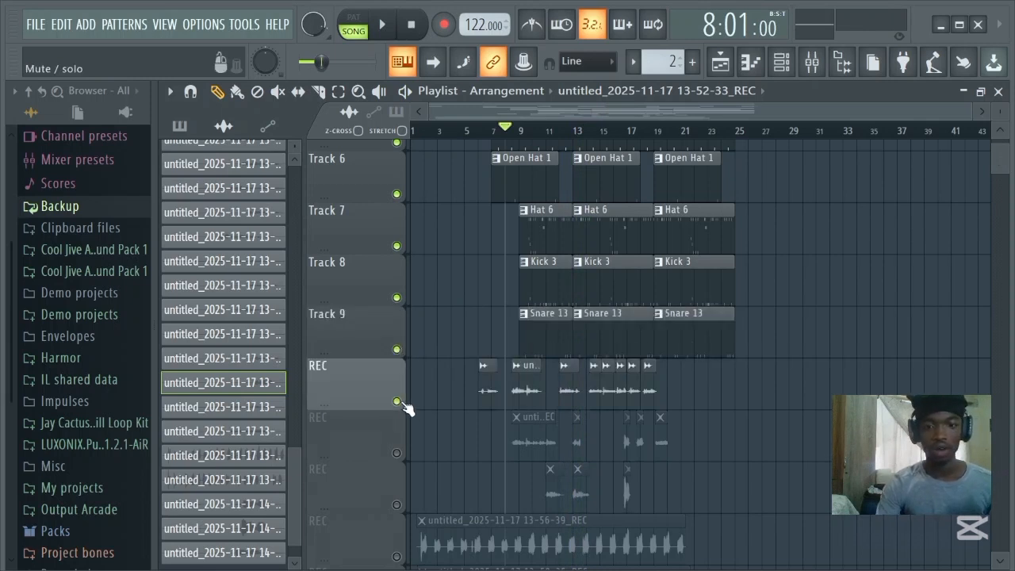
pyautogui.click(493, 133)
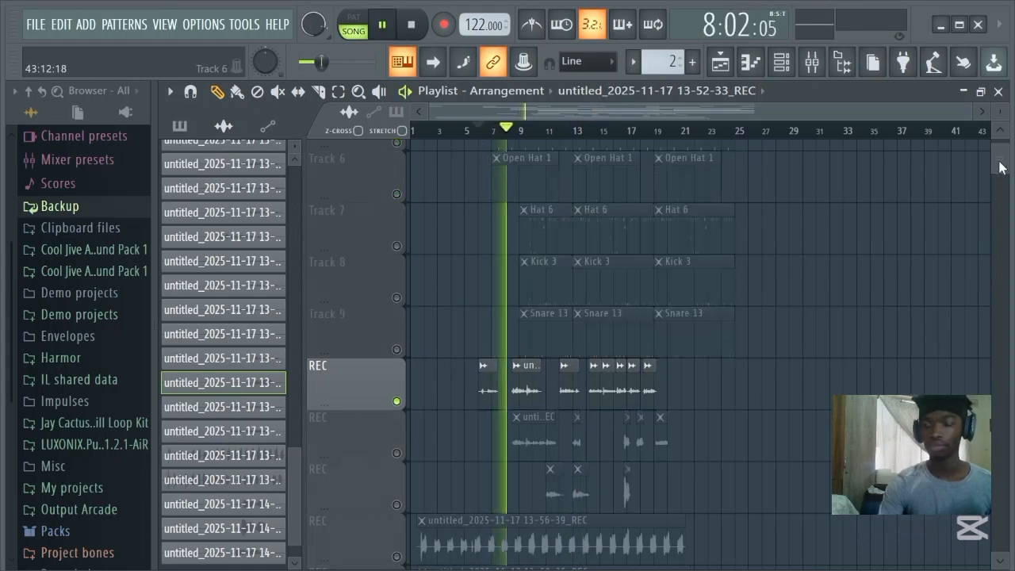
pyautogui.scroll(-2, 999, 165)
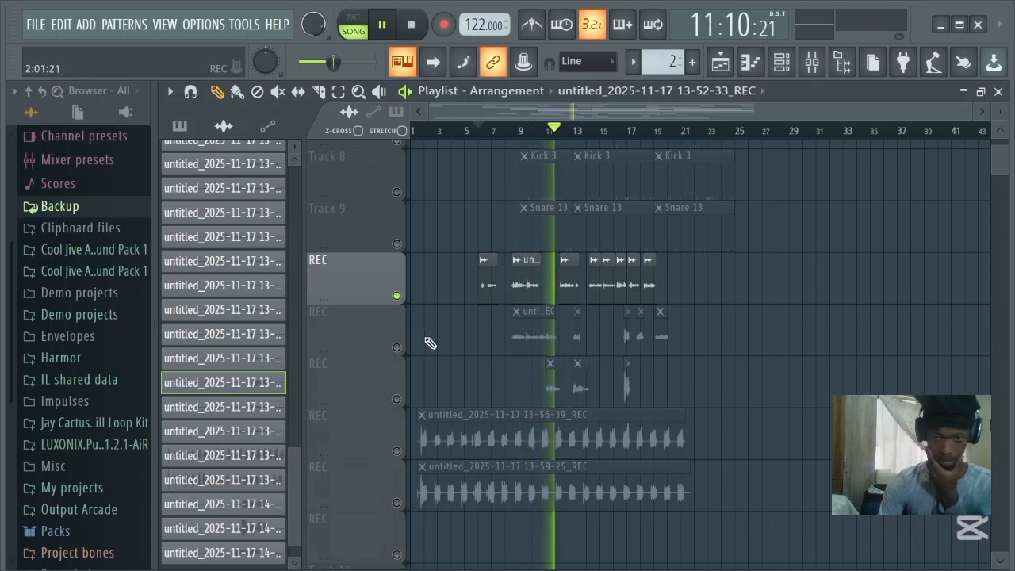
# Listen to the second and third REC vocal tracks together with the first one.
pyautogui.click(396, 347)
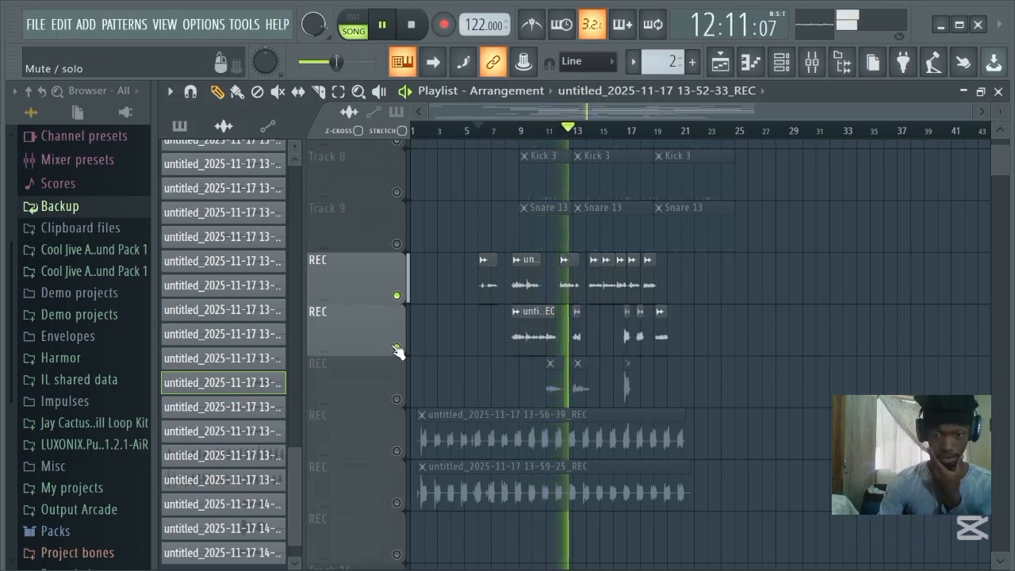
pyautogui.click(397, 399)
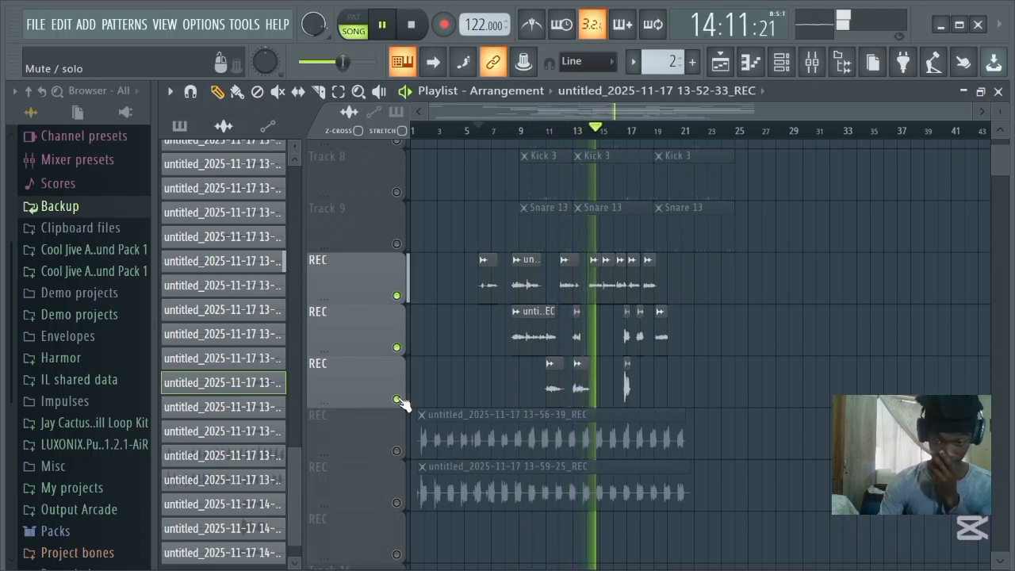
pyautogui.press('space')
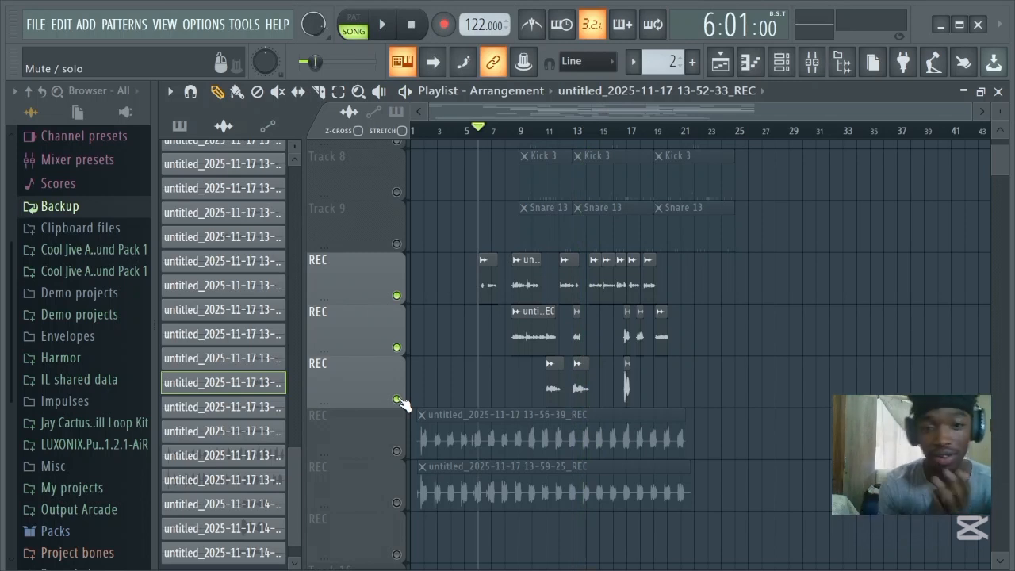
# Unmute the two long REC recordings, 13-56-39 and 13-59-25, and play the vocals from the start of the song.
pyautogui.click(397, 450)
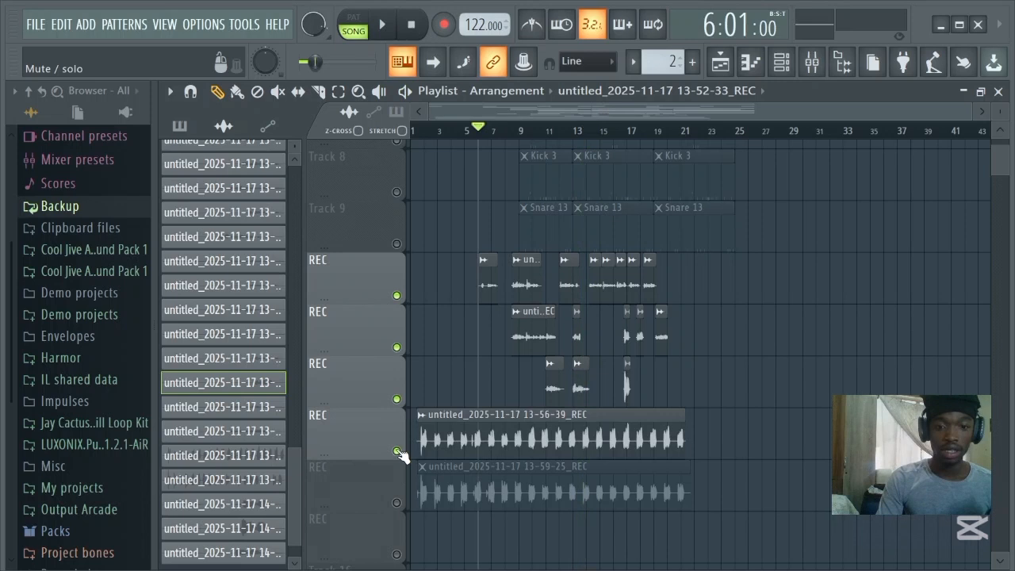
pyautogui.click(396, 503)
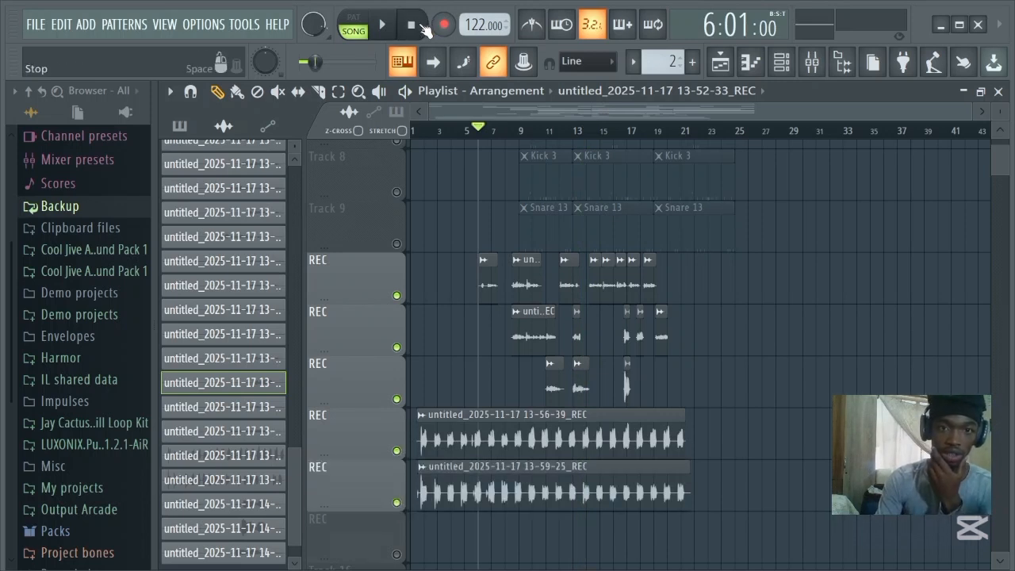
pyautogui.click(407, 27)
pyautogui.click(392, 24)
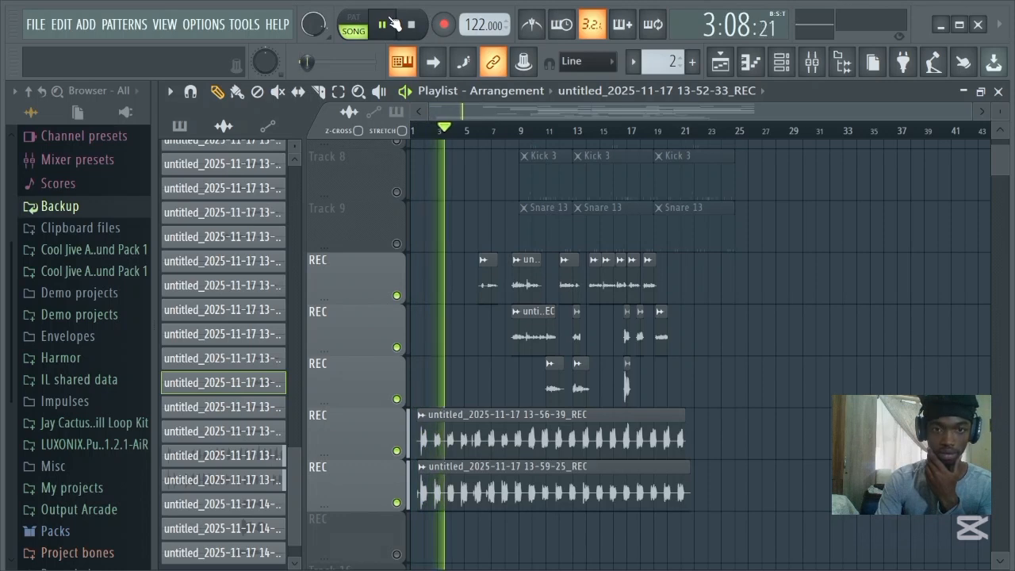
pyautogui.click(394, 24)
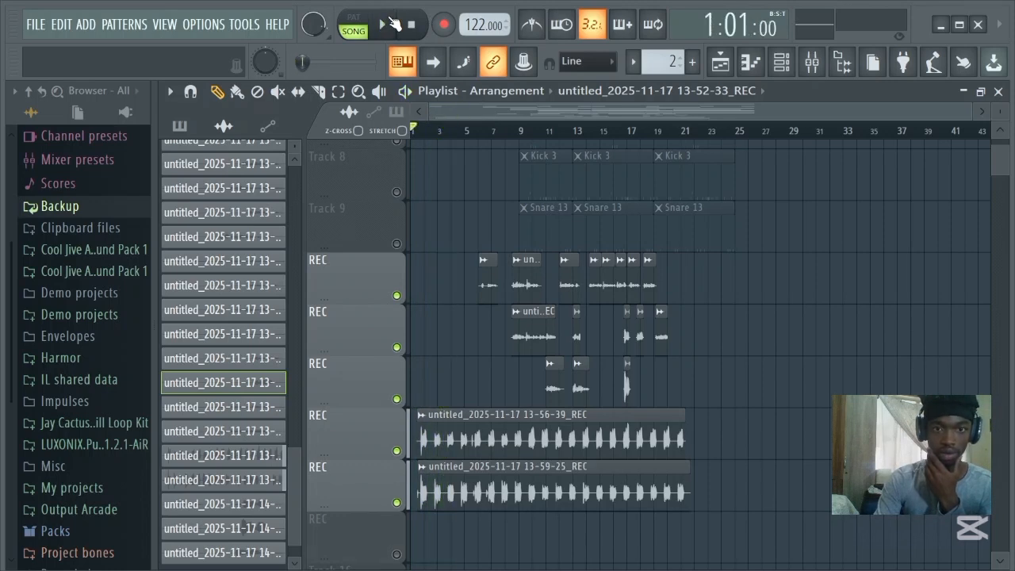
# Inspect the sample and miscellaneous channel settings of the 13-59-25 recording, including its target mixer track.
pyautogui.doubleClick(459, 500)
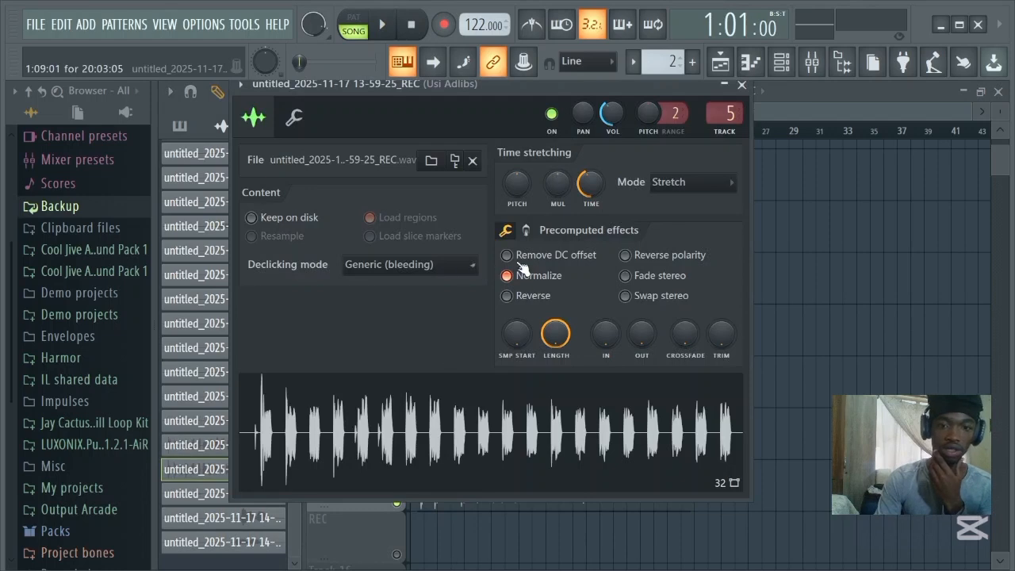
pyautogui.click(291, 119)
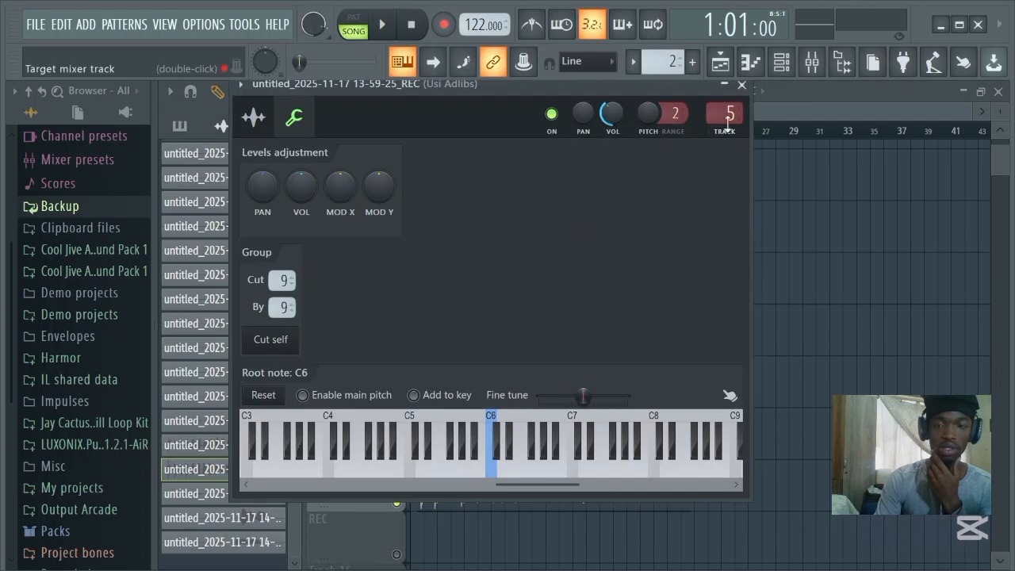
pyautogui.click(742, 84)
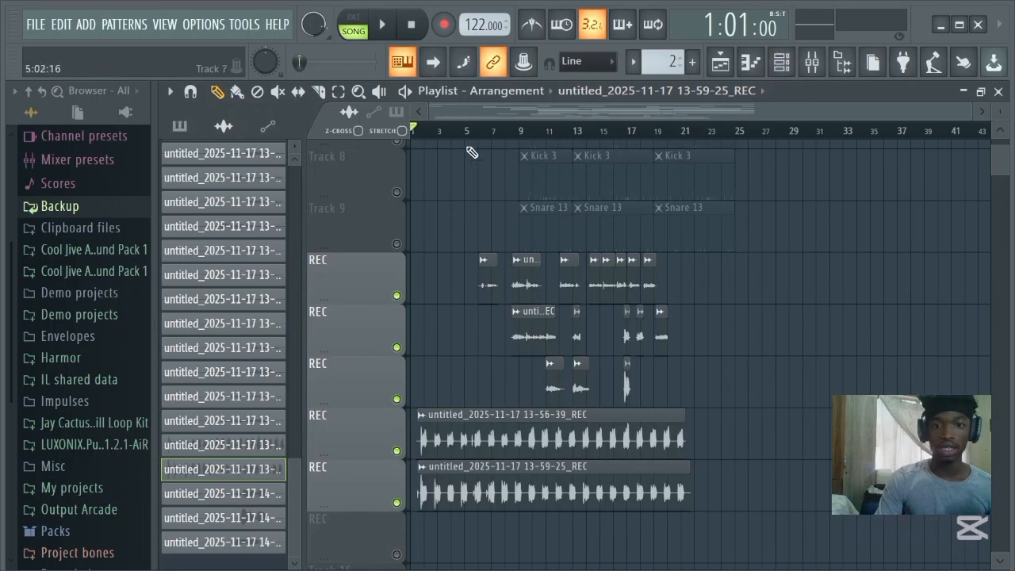
# Move the song position to bar 7 and inspect the Fruity parametric EQ 2 curve on the Main Vocal mixer track.
pyautogui.click(491, 131)
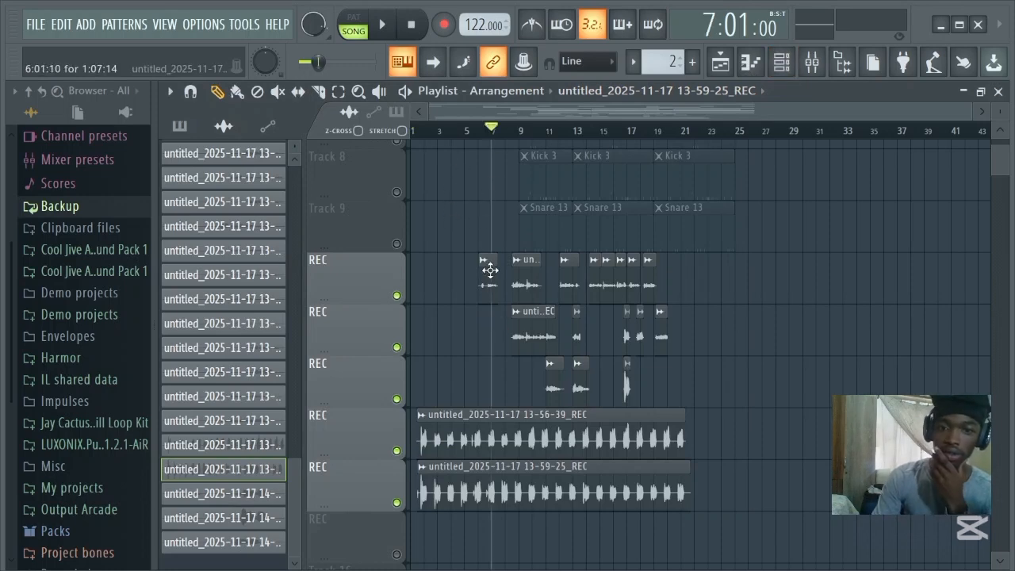
pyautogui.click(812, 61)
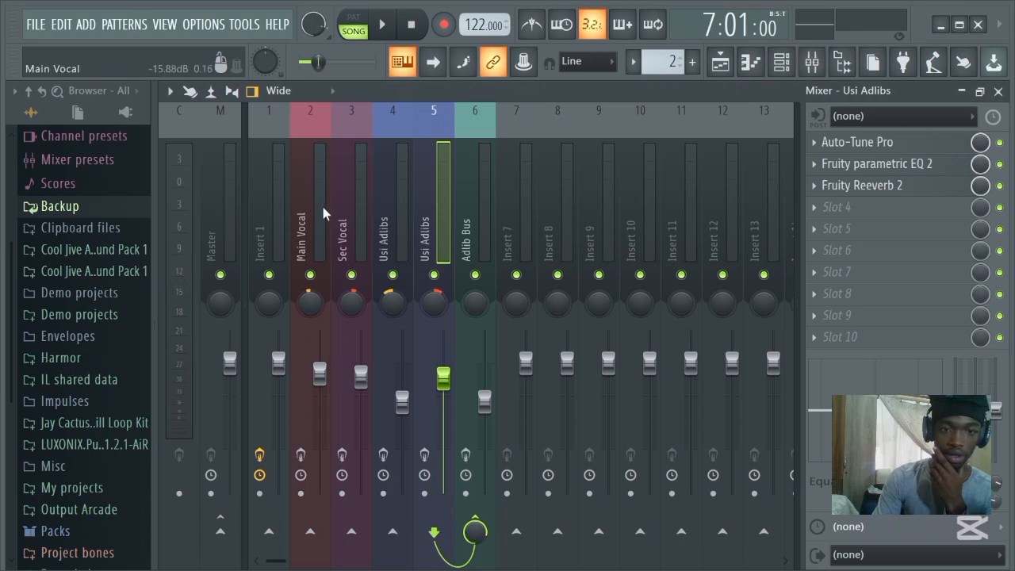
pyautogui.click(323, 210)
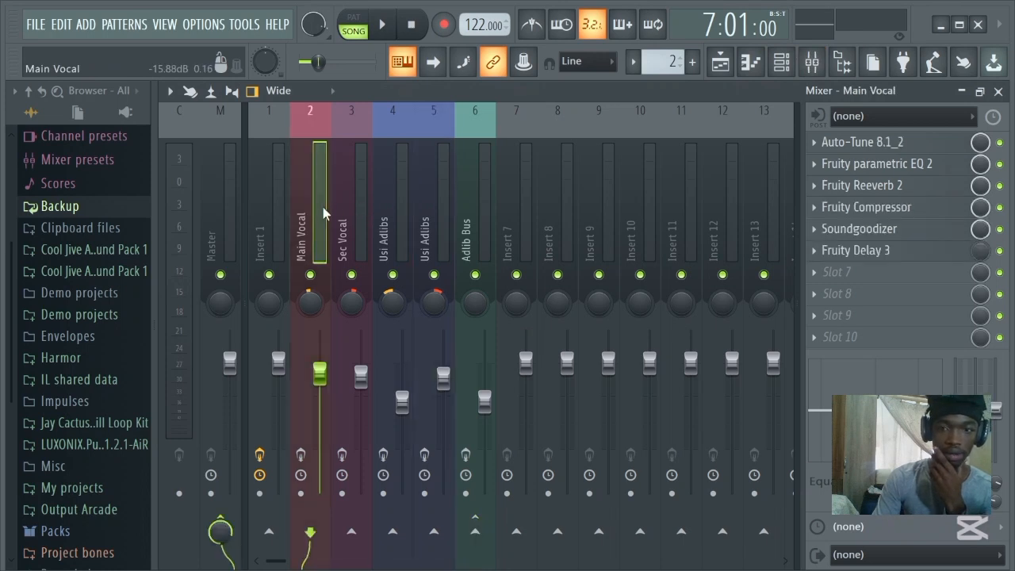
pyautogui.click(879, 165)
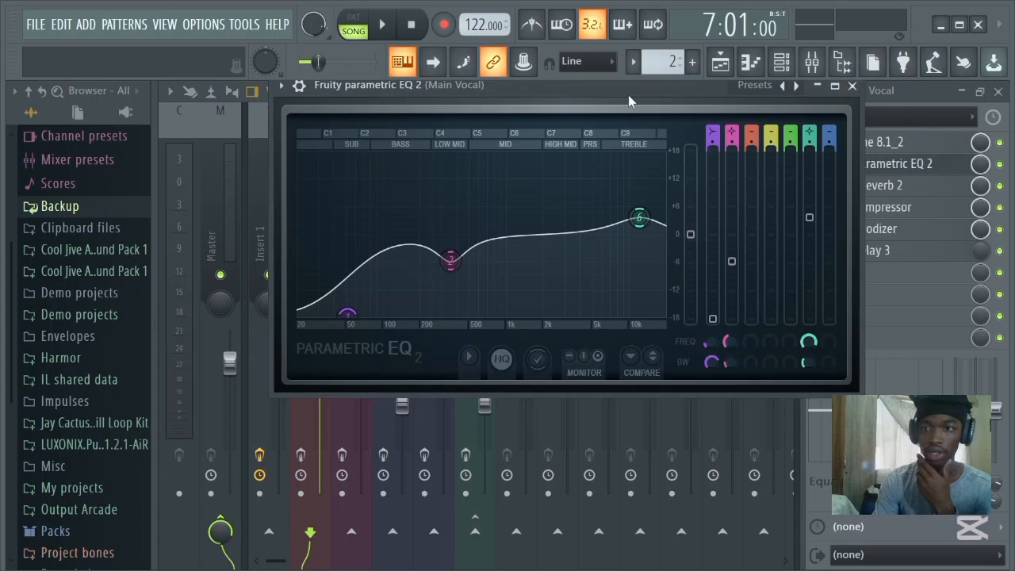
pyautogui.click(852, 87)
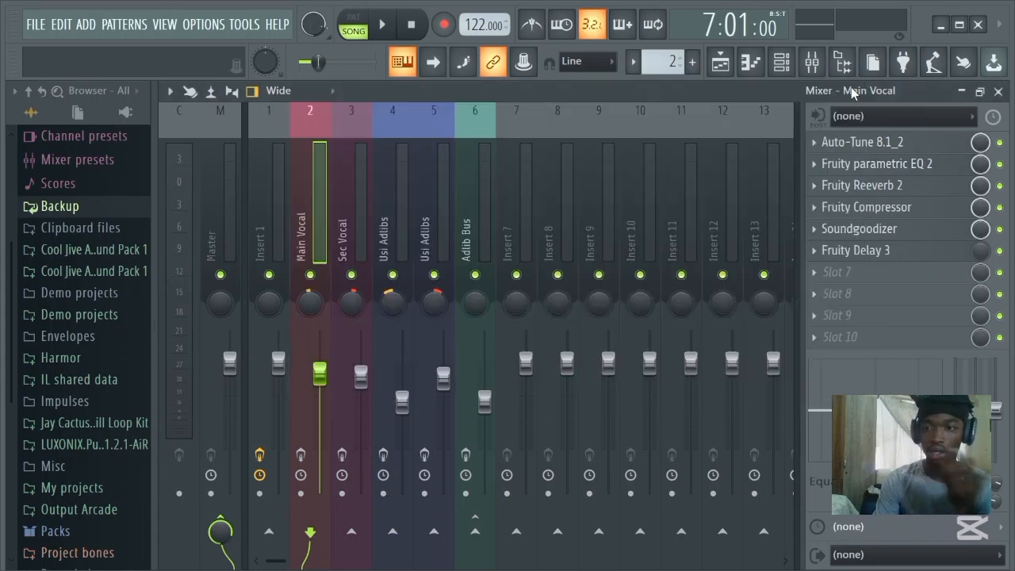
# Inspect the Fruity Reeverb 2, Fruity Compressor and Soundgoodizer settings on the Main Vocal track.
pyautogui.click(843, 189)
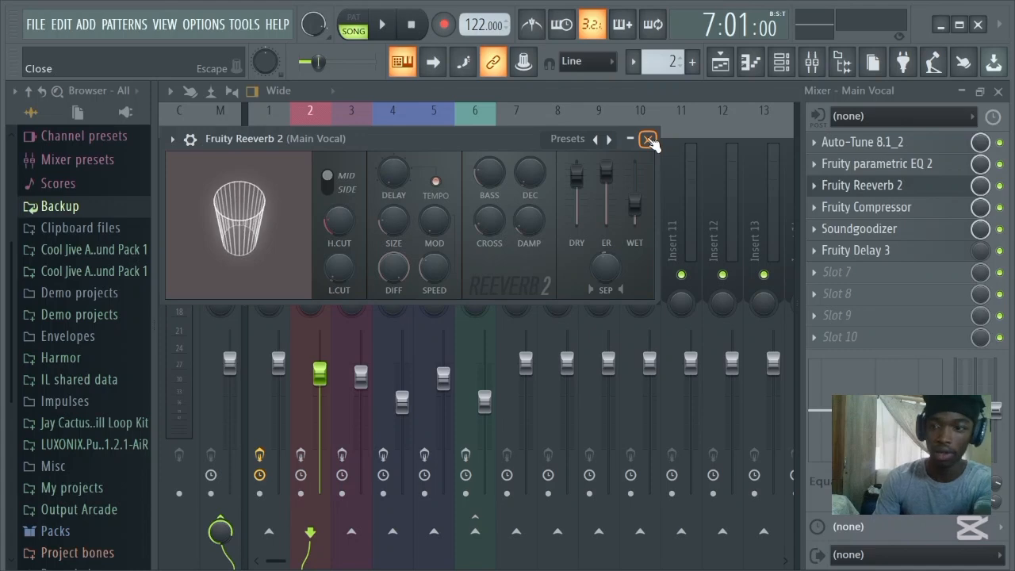
pyautogui.click(649, 139)
pyautogui.click(850, 212)
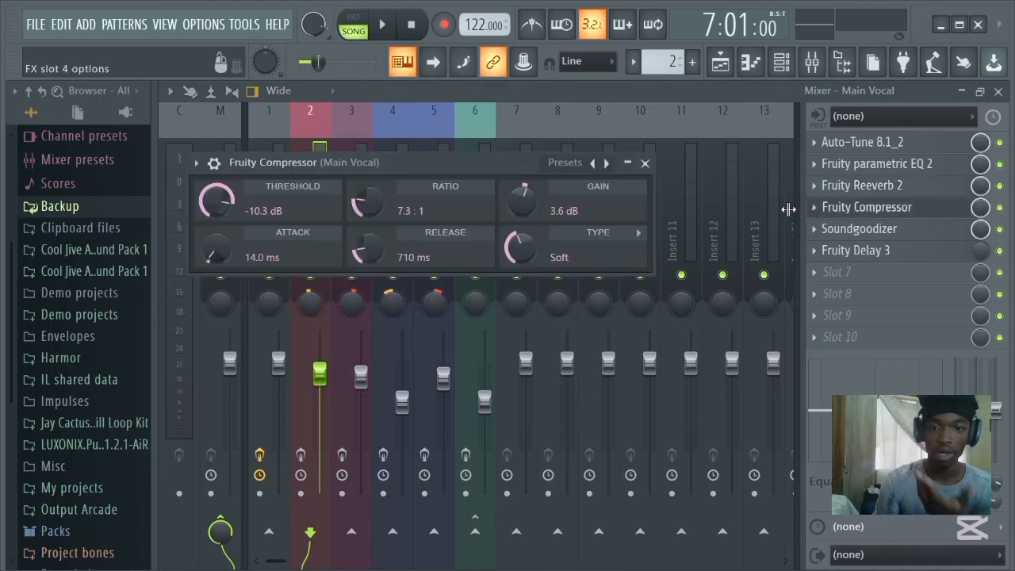
pyautogui.click(646, 164)
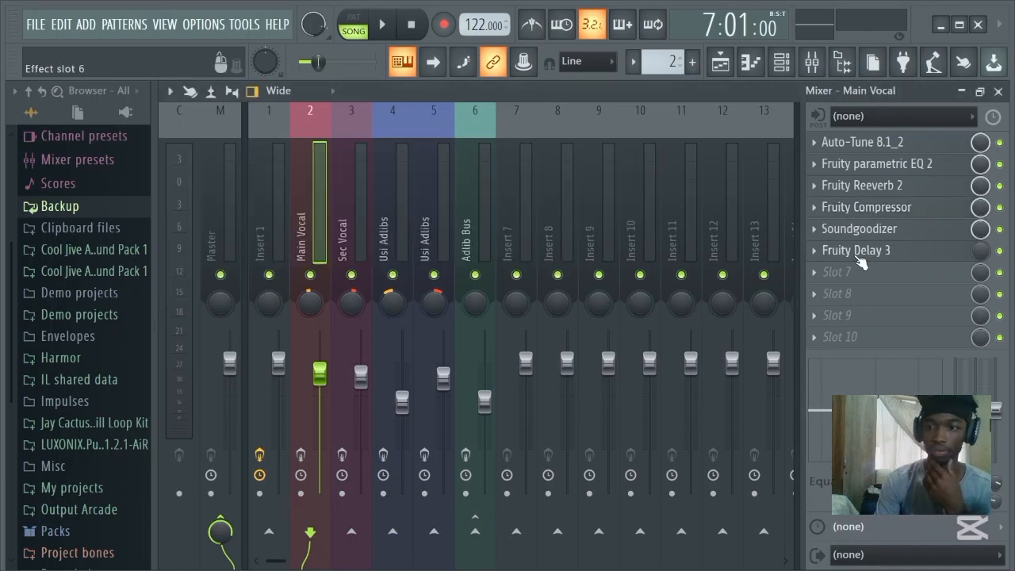
pyautogui.click(858, 230)
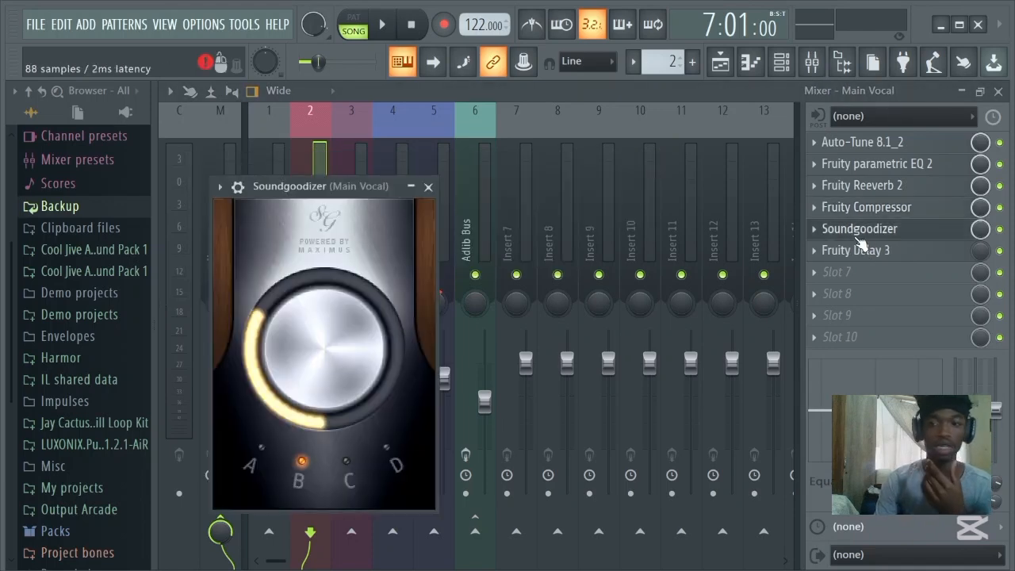
pyautogui.click(428, 188)
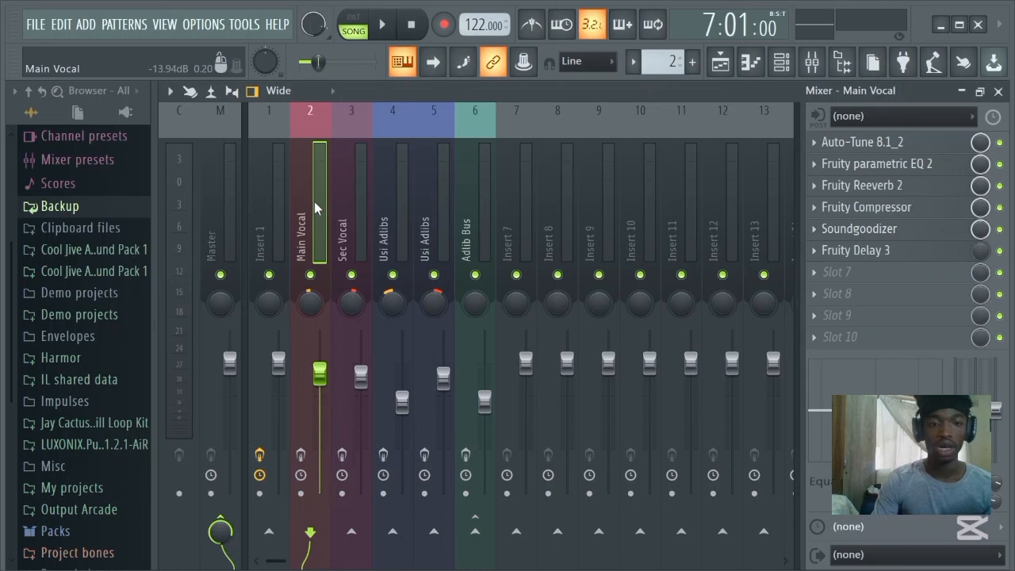
# Compare the effect chains of the Sec Vocal and Main Vocal mixer tracks.
pyautogui.click(339, 212)
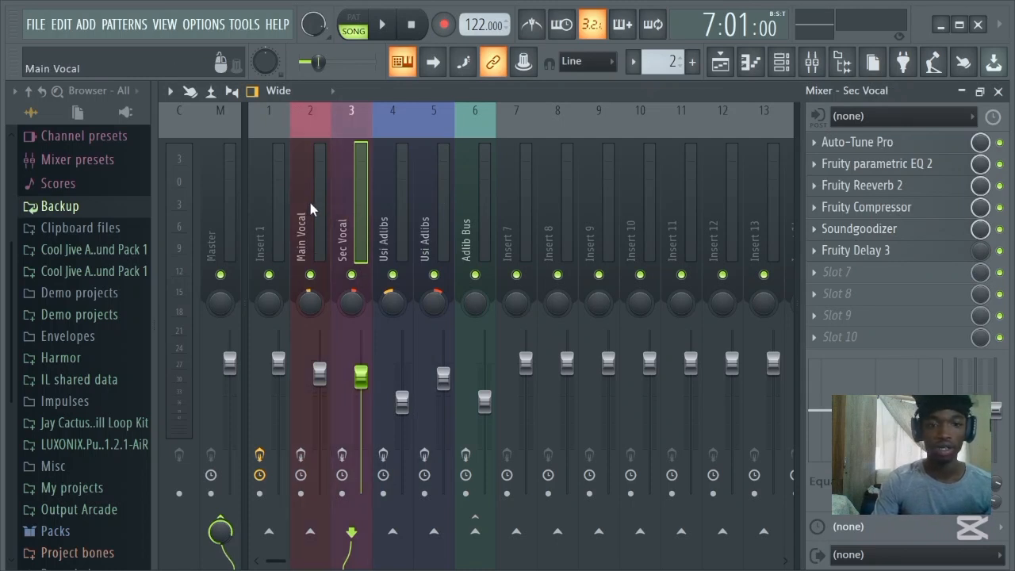
pyautogui.click(310, 209)
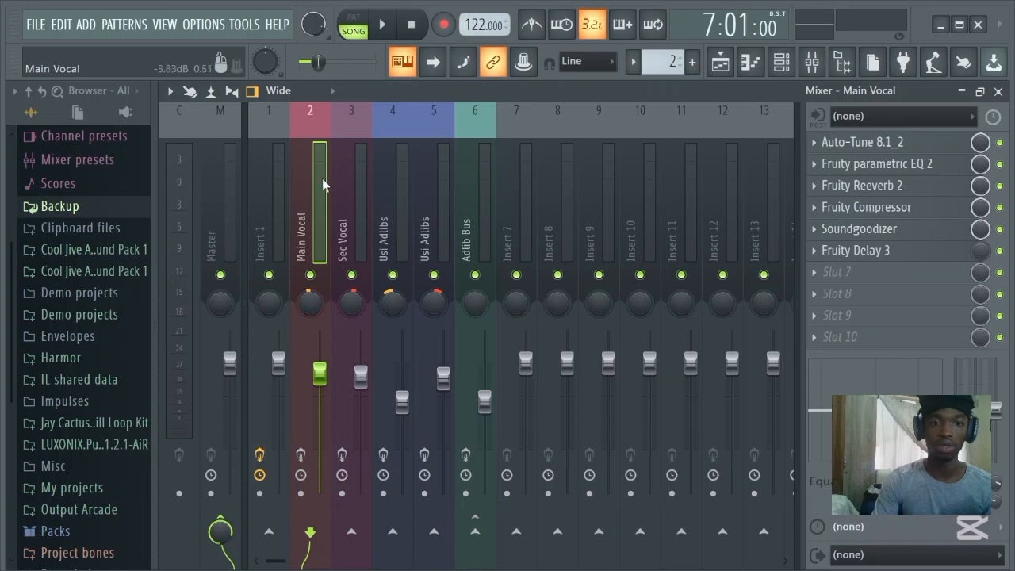
pyautogui.click(369, 200)
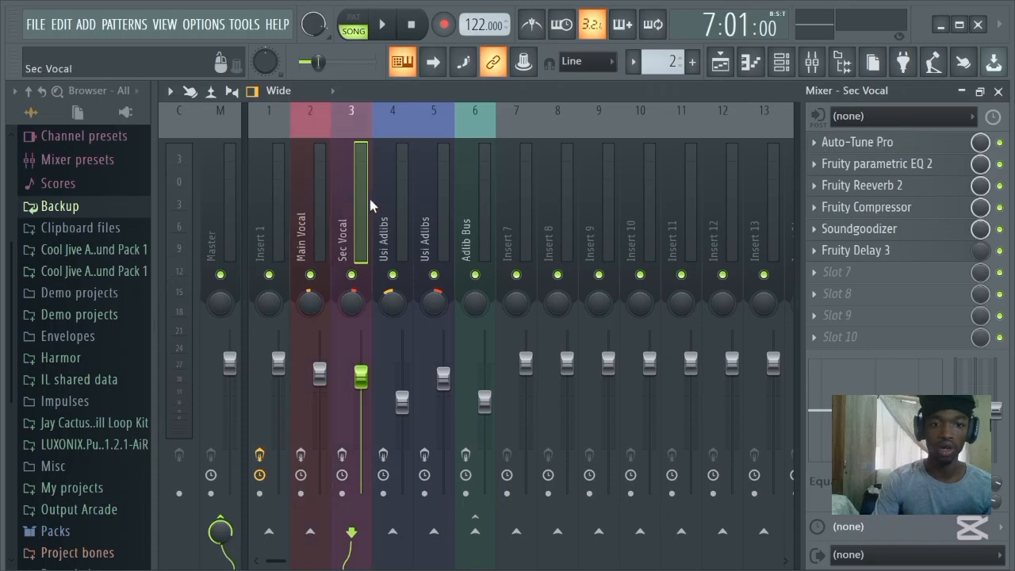
# Inspect the Auto-Tune 8.1, Fruity parametric EQ 2 and Fruity Reeverb 2 settings on the Usi Adlibs track, insert 4.
pyautogui.click(395, 231)
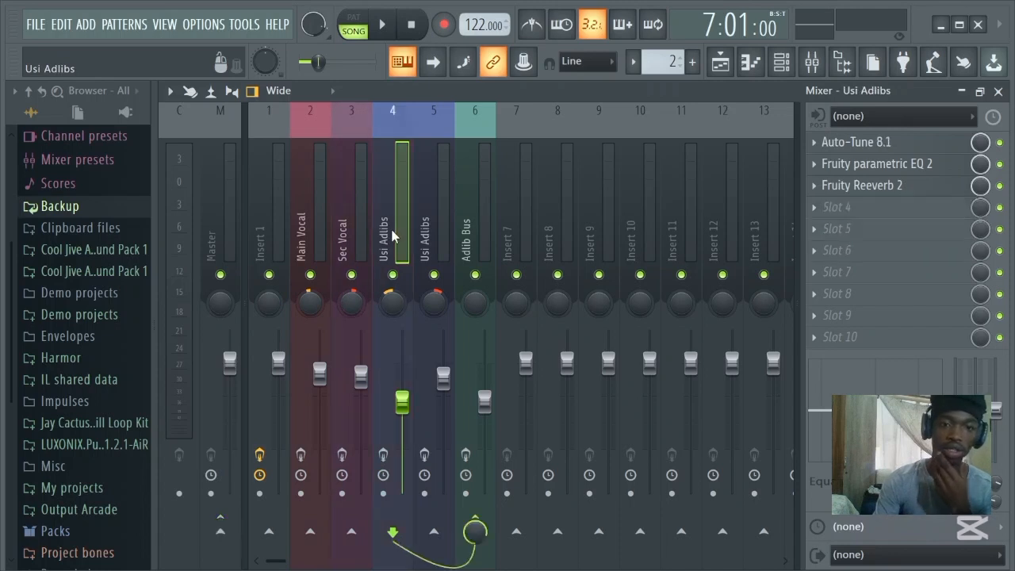
pyautogui.click(864, 146)
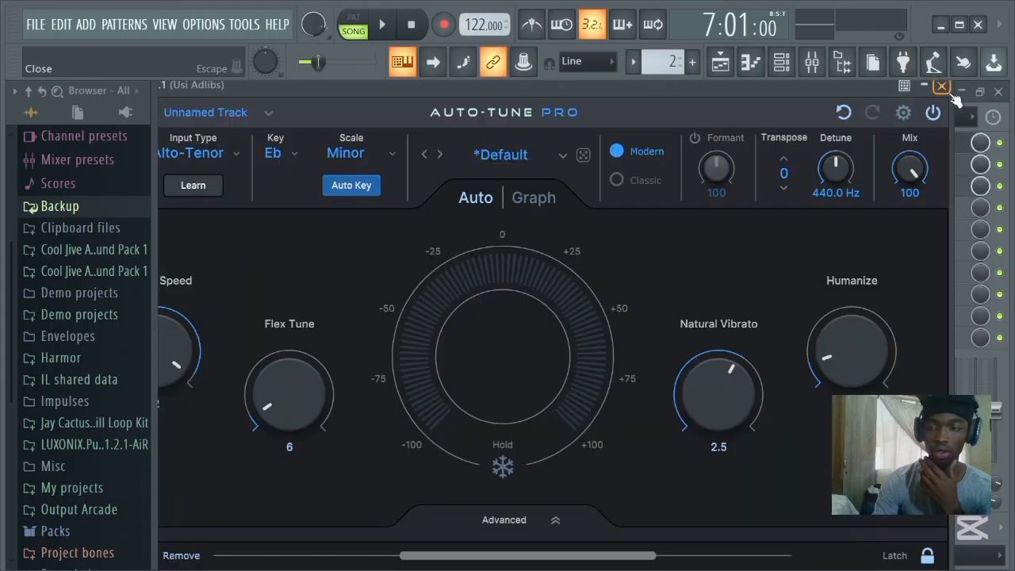
pyautogui.click(943, 88)
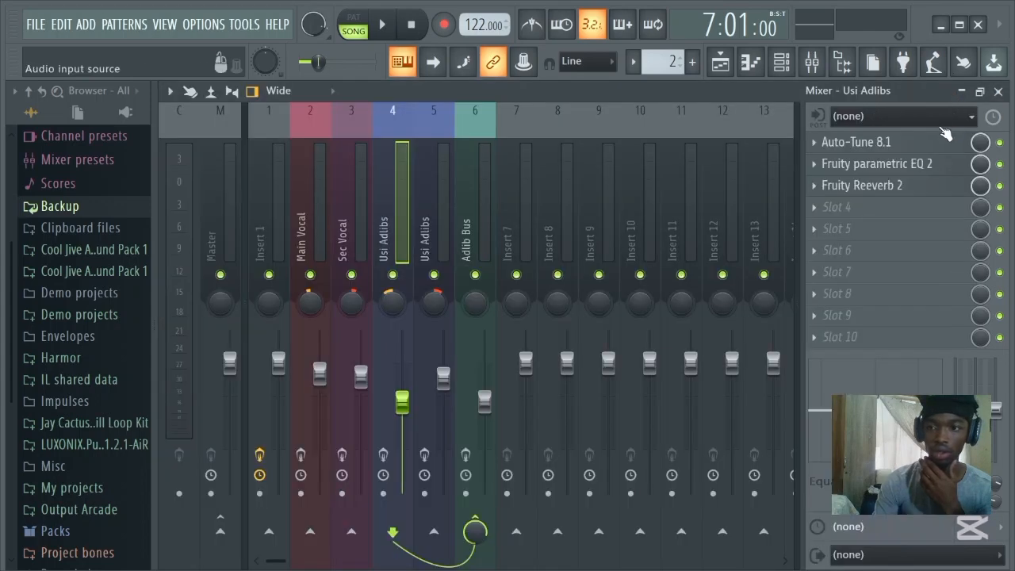
pyautogui.click(922, 165)
pyautogui.click(893, 105)
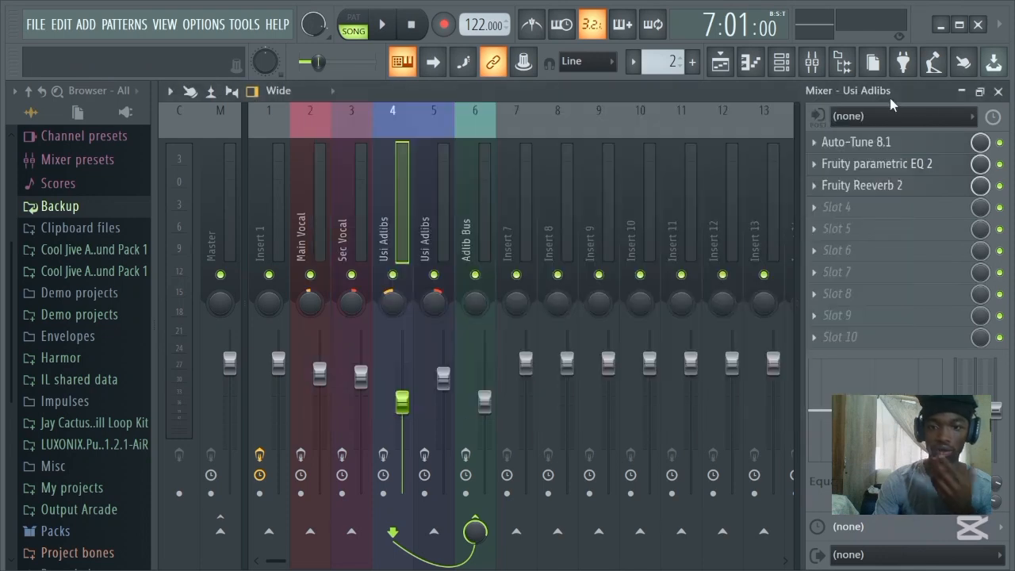
pyautogui.click(856, 185)
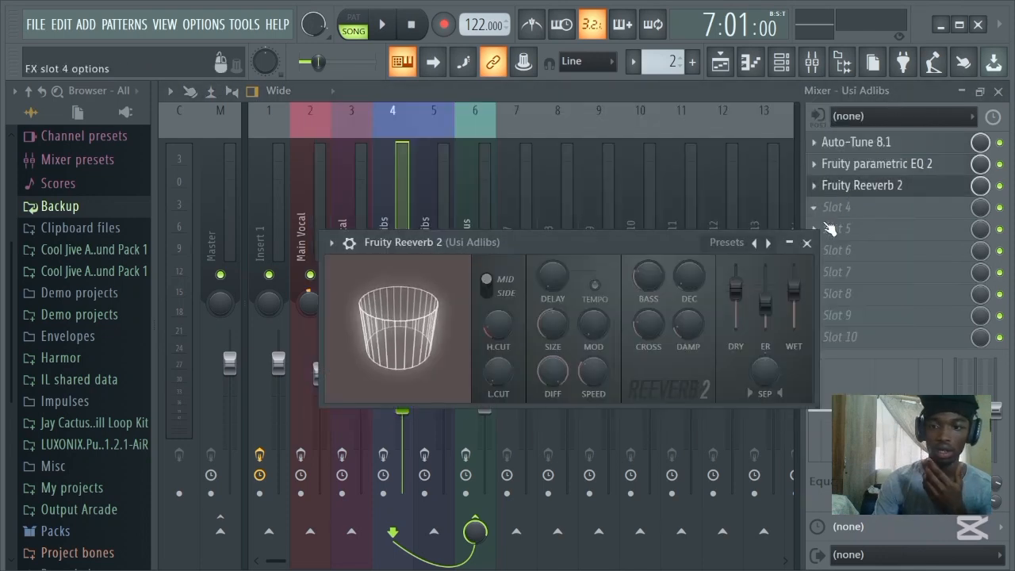
pyautogui.click(806, 242)
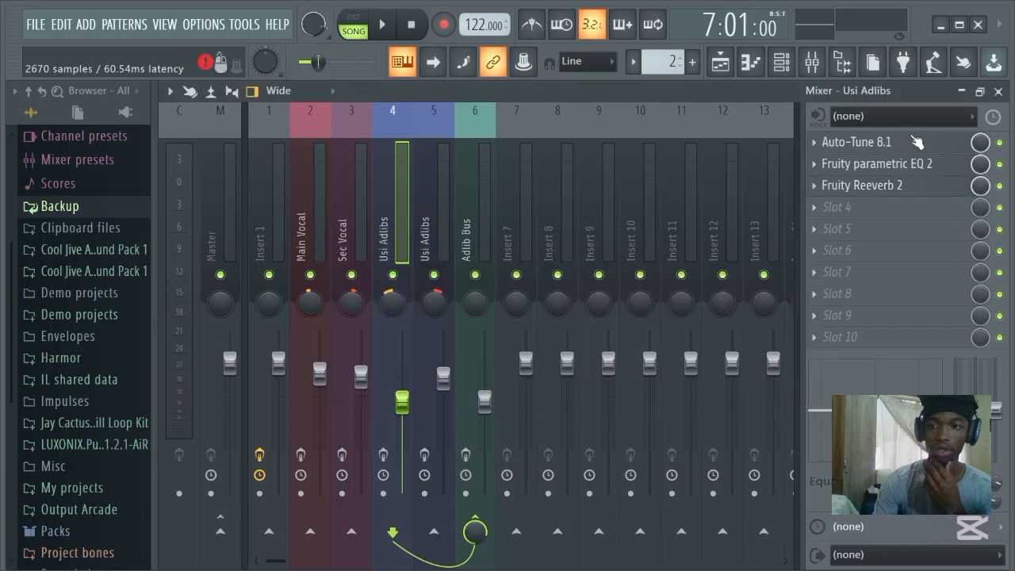
# Inspect the EQUO and Fruity Multiband Compressor settings on the Adlib Bus track.
pyautogui.click(460, 231)
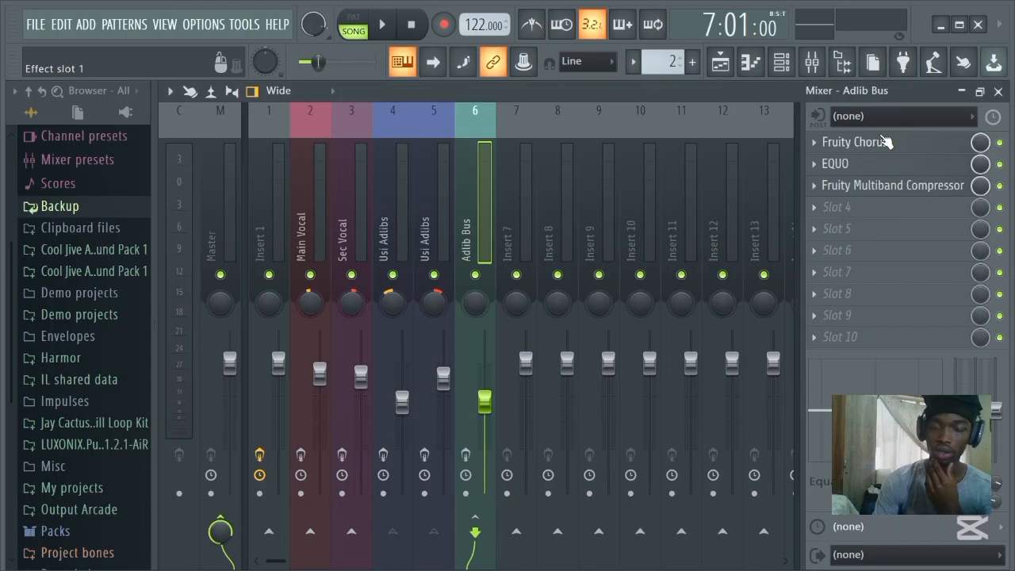
pyautogui.click(856, 169)
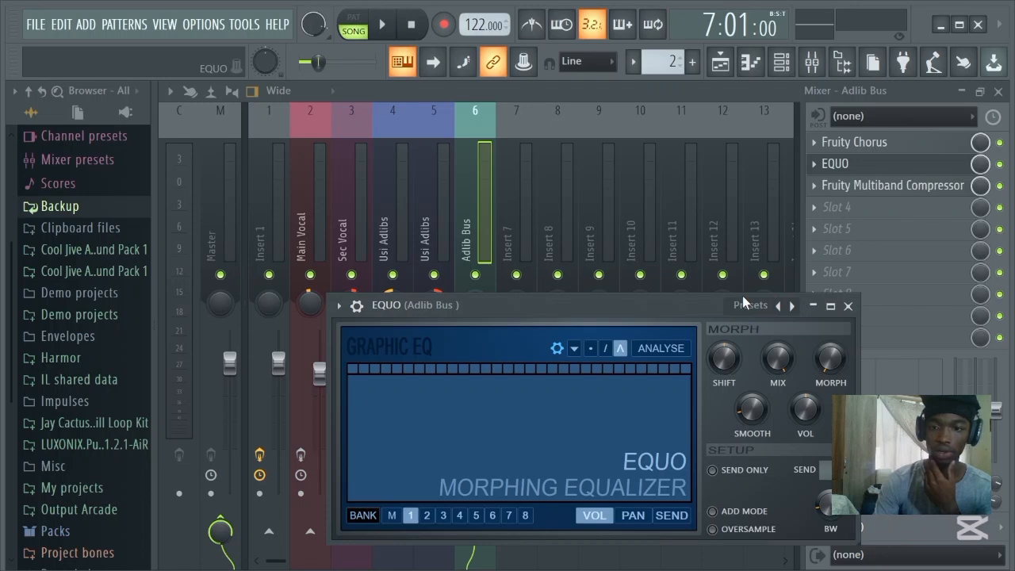
pyautogui.click(848, 305)
pyautogui.click(888, 185)
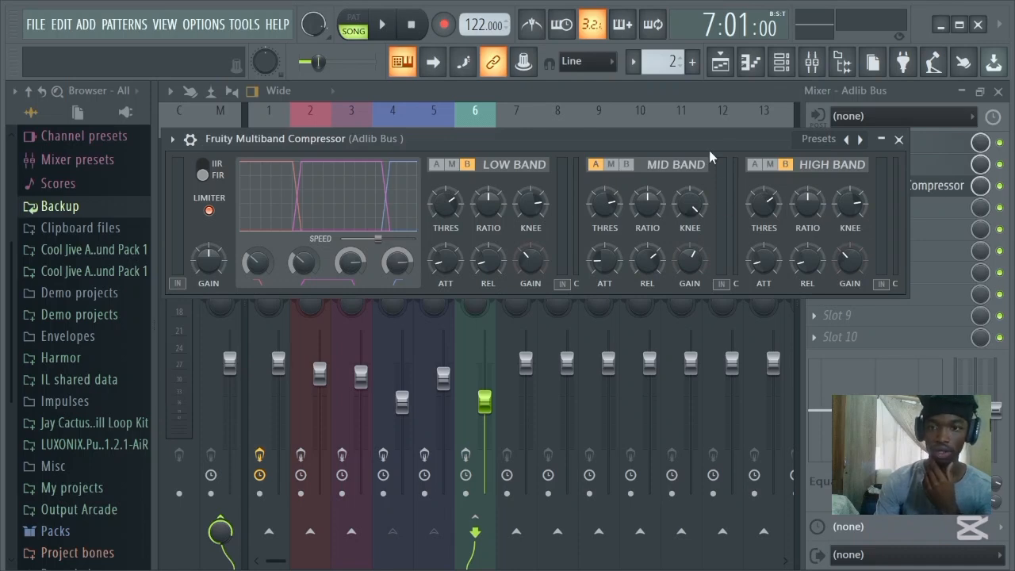
pyautogui.click(898, 139)
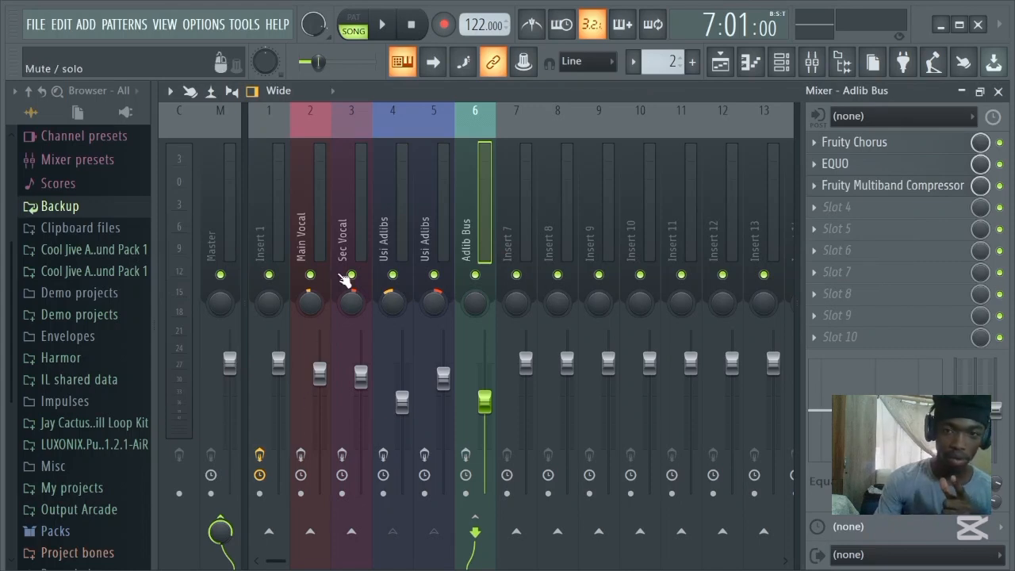
# Bypass the effect slots of both Usi Adlibs tracks and the Adlib Bus, and play the song from bar 5.
pyautogui.click(999, 91)
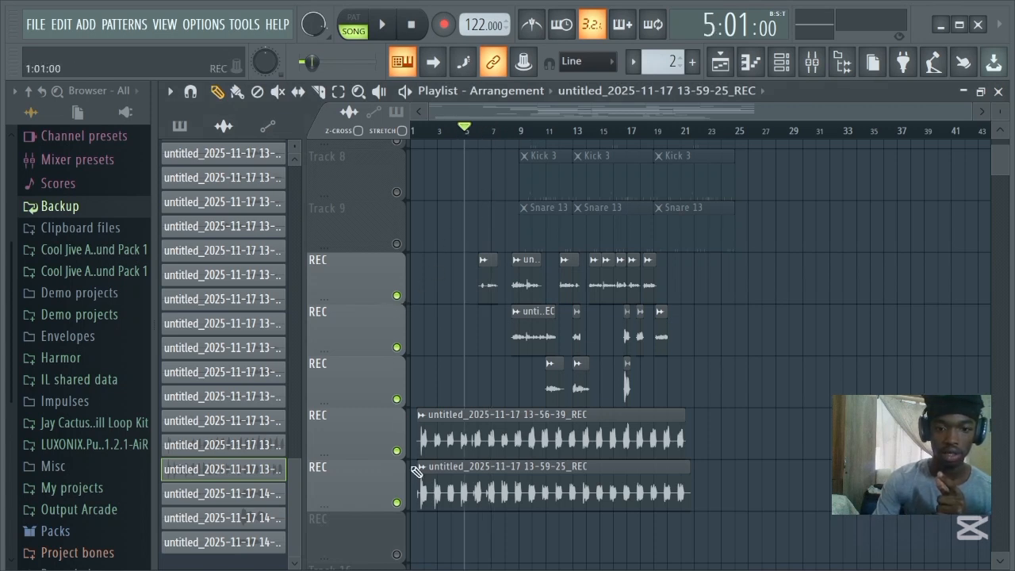
pyautogui.click(814, 62)
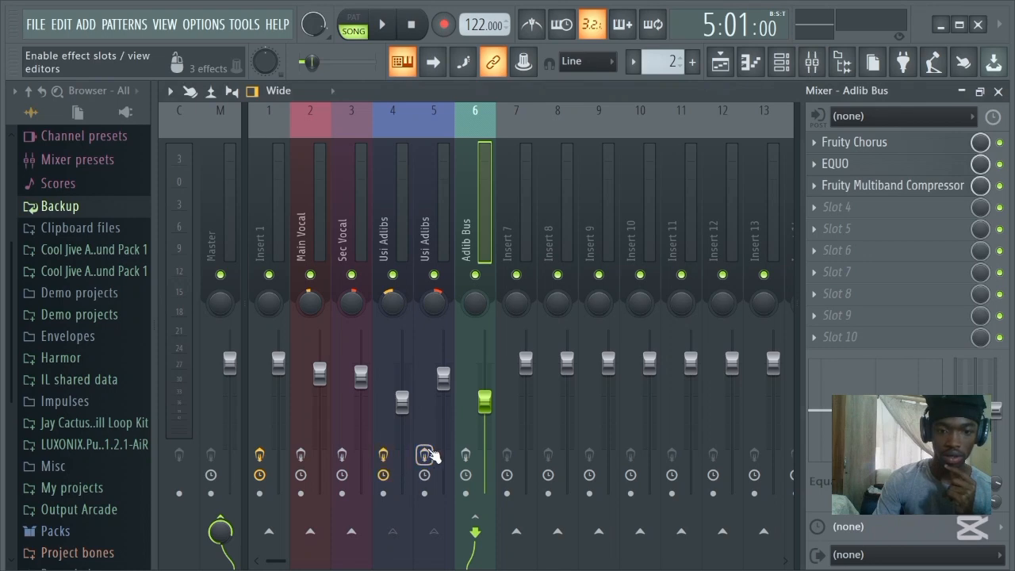
pyautogui.press('space')
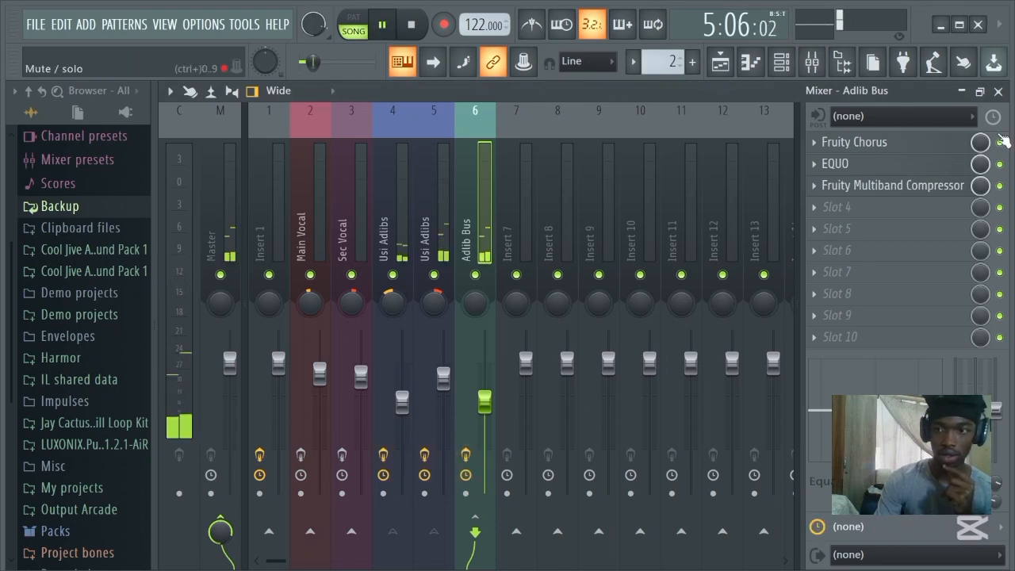
# Mute the three REC tracks directly below Track 9 and listen to only the two long REC recordings.
pyautogui.click(1001, 92)
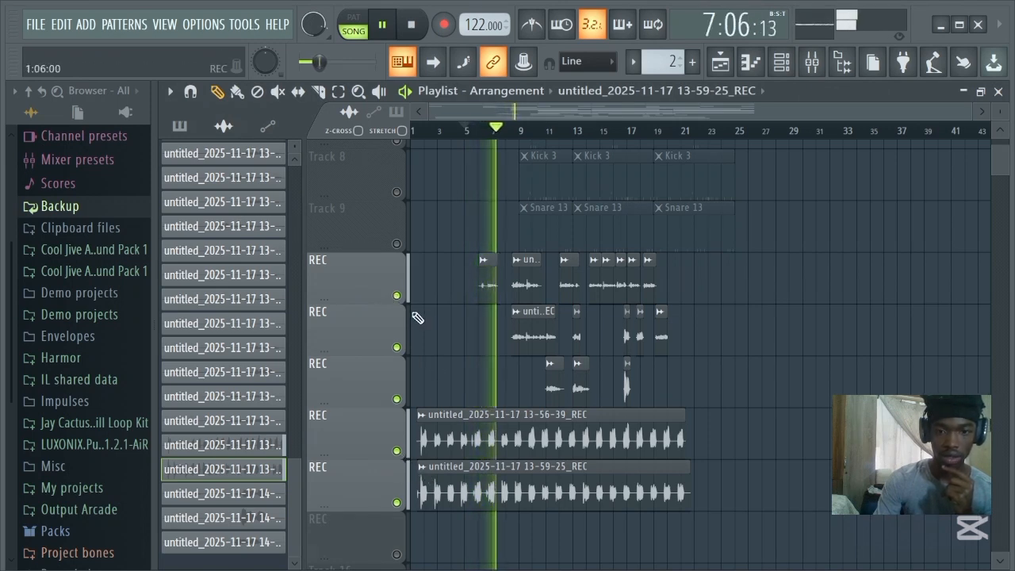
pyautogui.click(399, 297)
pyautogui.click(400, 348)
pyautogui.click(400, 399)
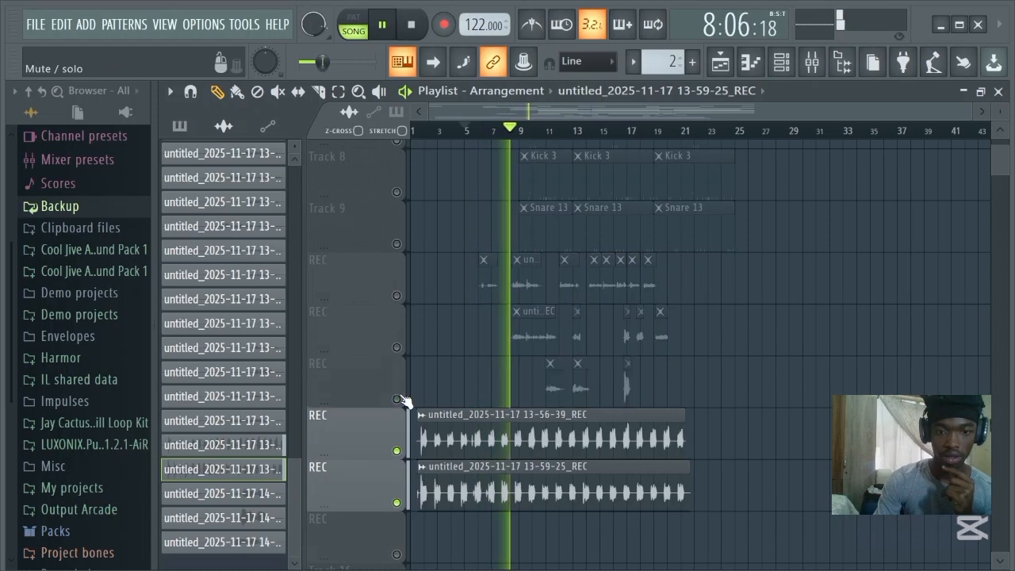
pyautogui.press('space')
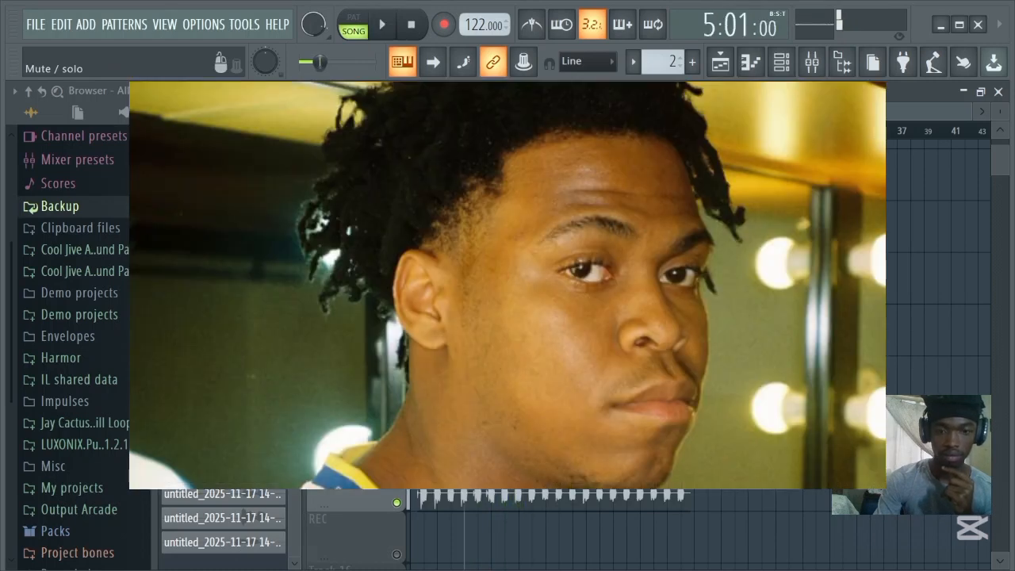
# Move the song position to bar 6 and unmute the first REC track below Track 9.
pyautogui.click(449, 130)
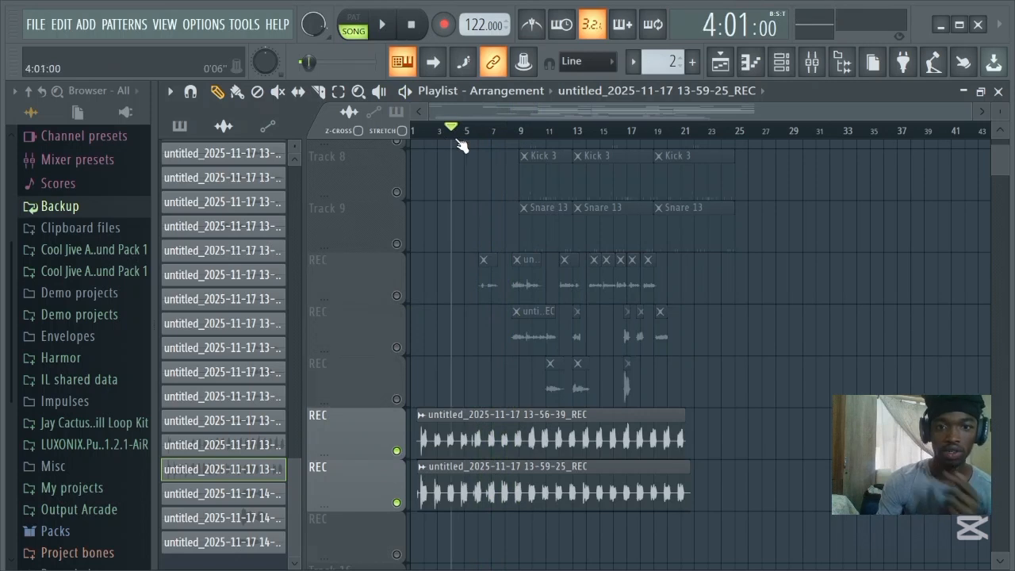
pyautogui.click(485, 130)
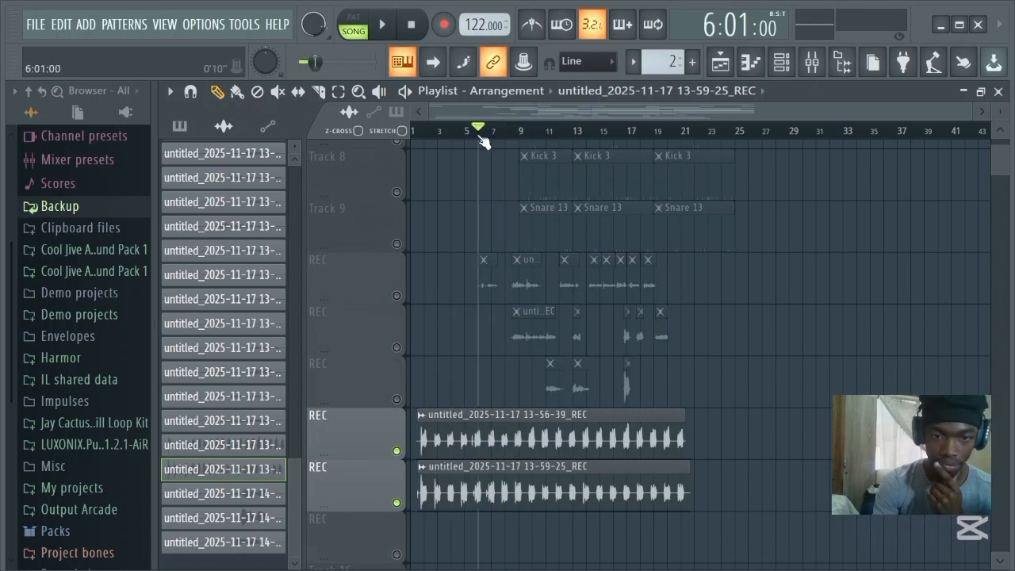
pyautogui.click(397, 296)
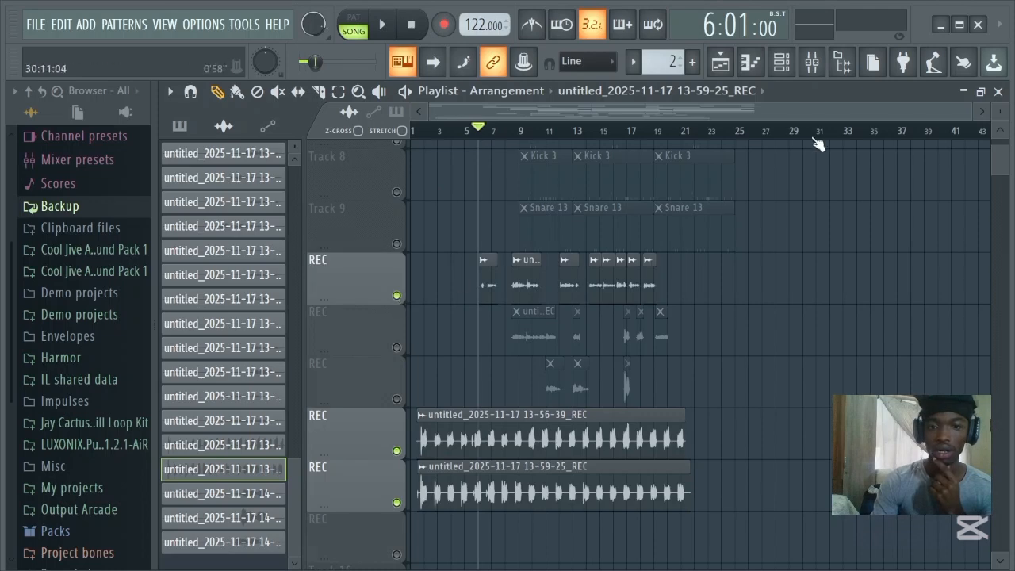
# Turn on the effect slots of the Main Vocal and Sec Vocal mixer tracks and return to the playlist.
pyautogui.click(816, 68)
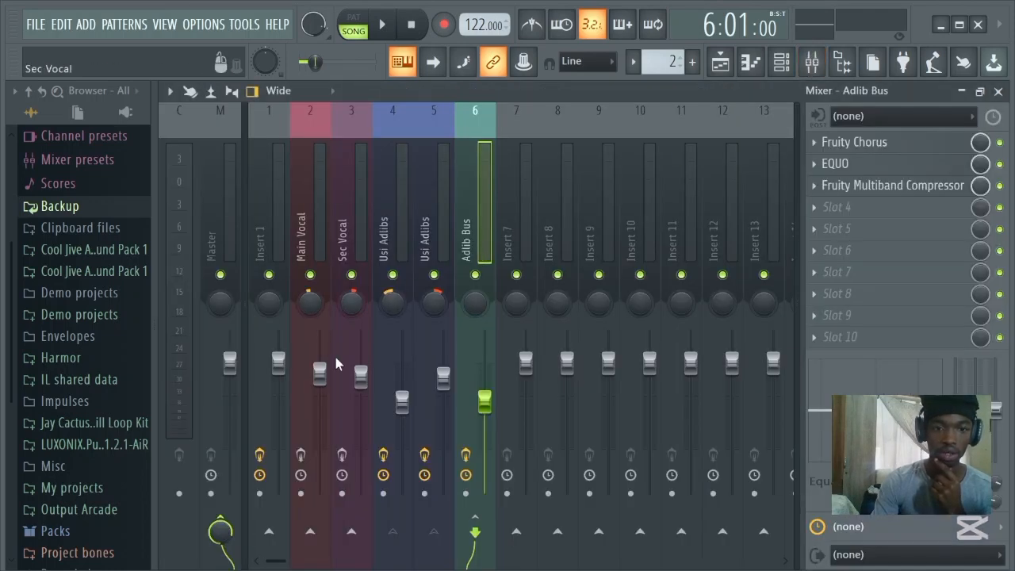
pyautogui.click(342, 454)
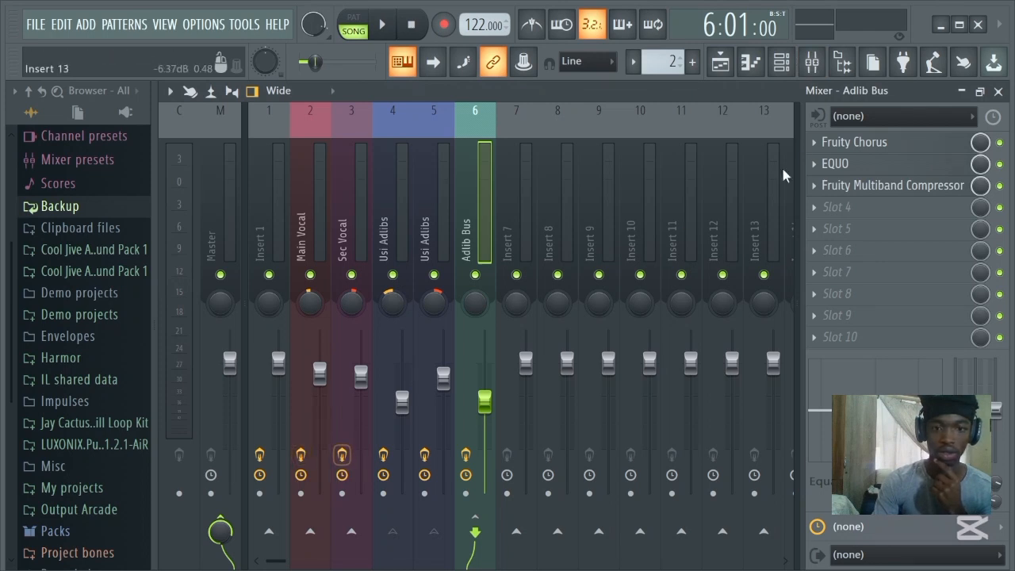
pyautogui.click(1002, 92)
# Play the song from bar 6 and unmute the second and third REC tracks below Track 9 to hear all five vocal recordings.
pyautogui.press('space')
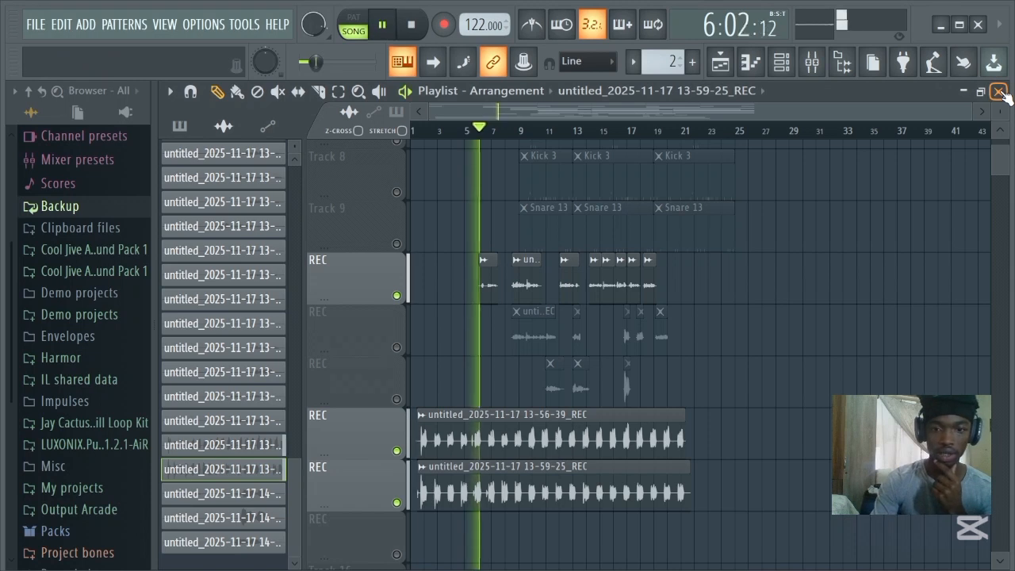
pyautogui.click(397, 347)
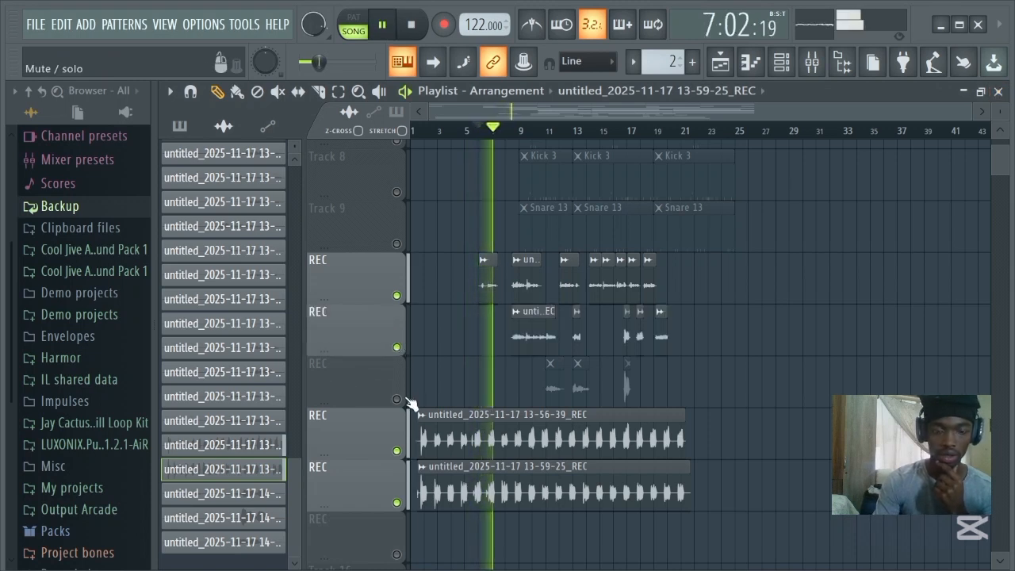
pyautogui.click(396, 399)
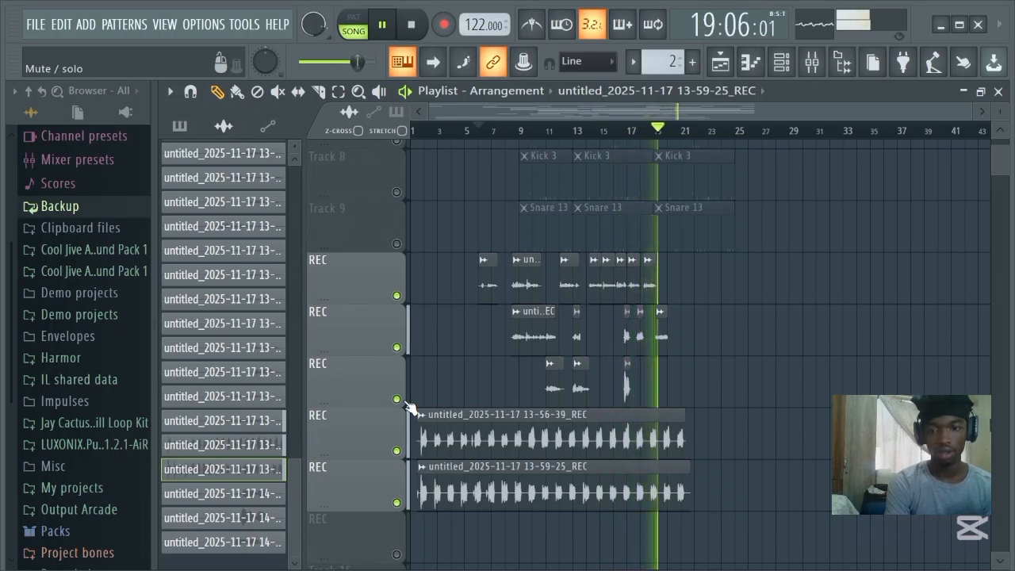
pyautogui.press('space')
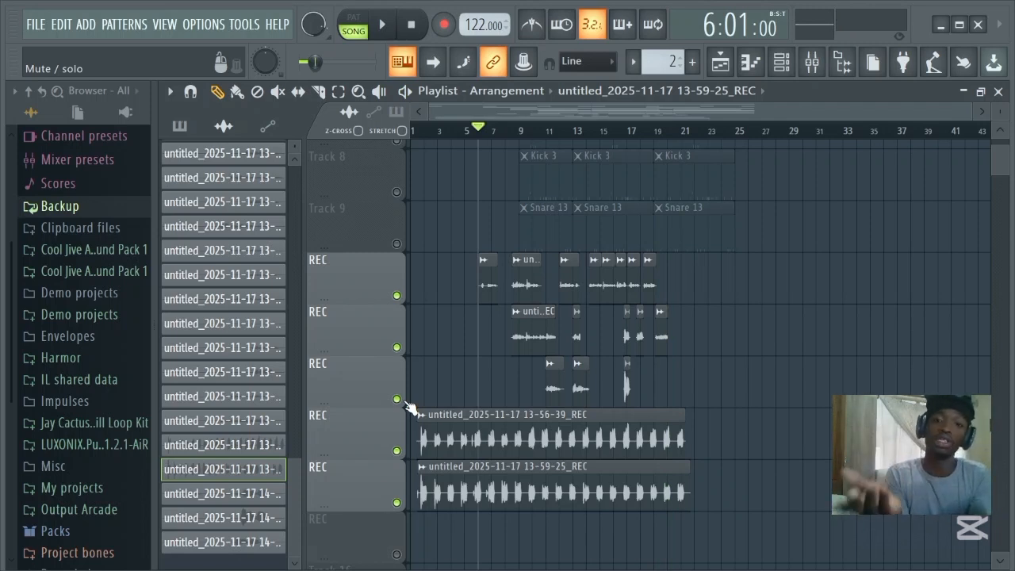
# Unmute all playlist tracks by soloing and unsoloing Track 9, and play the full arrangement from bar 1.
pyautogui.rightClick(398, 243)
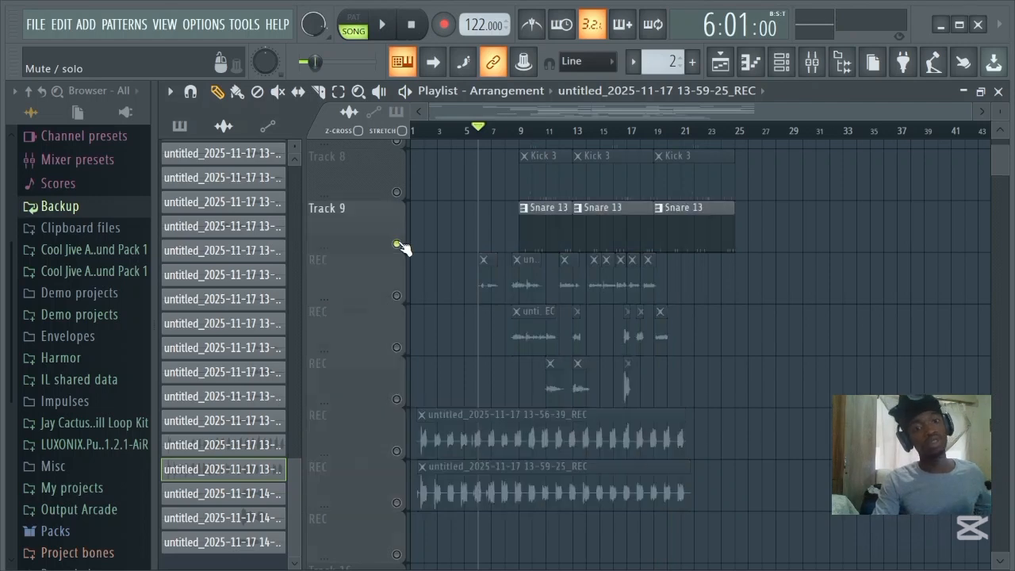
pyautogui.rightClick(398, 243)
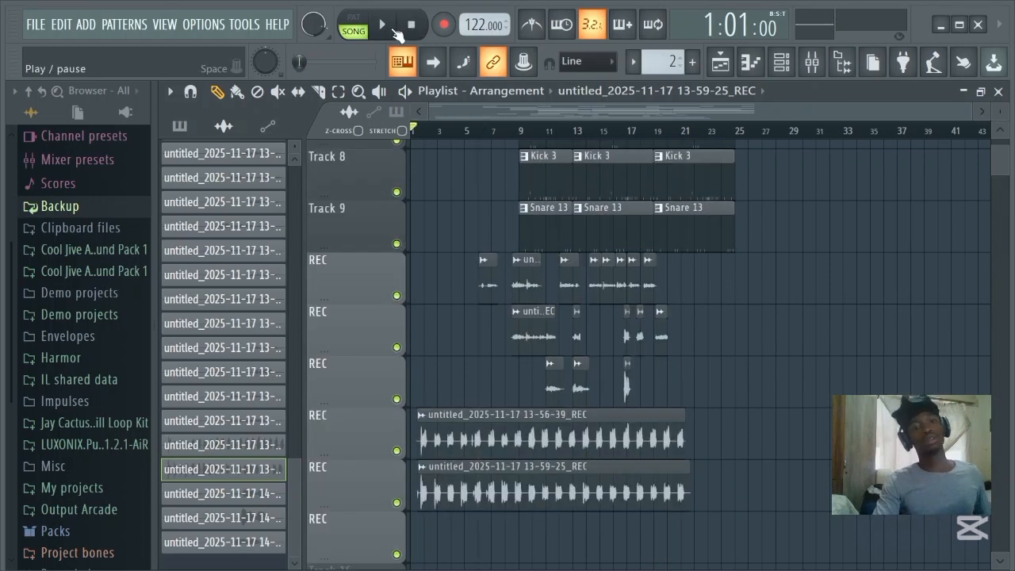
pyautogui.click(393, 28)
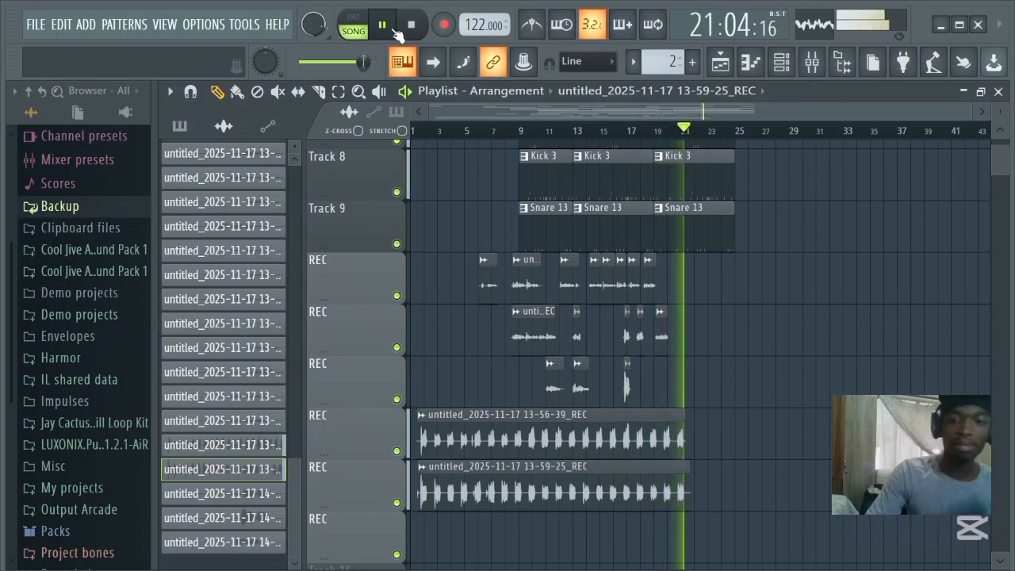
pyautogui.press('space')
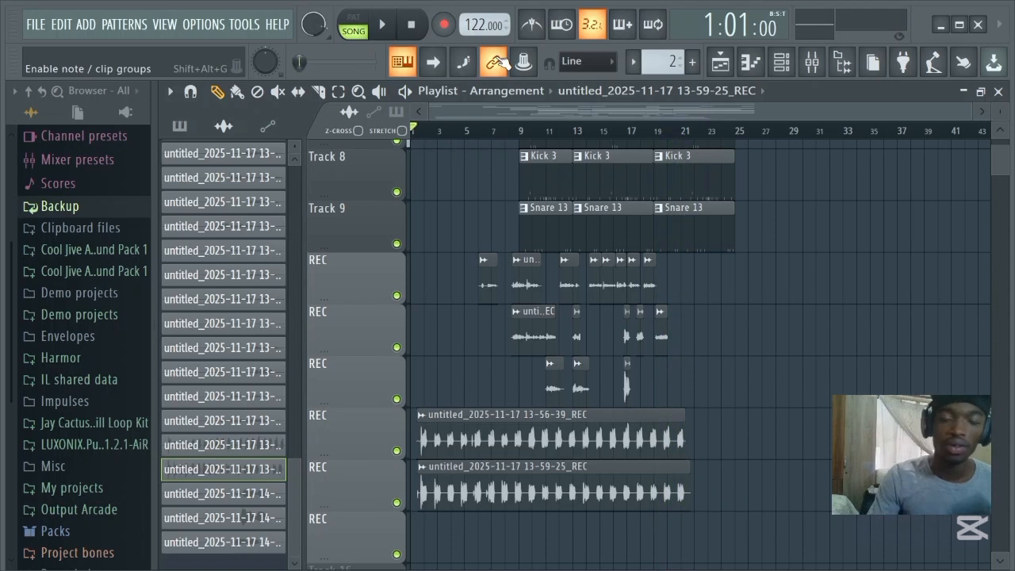